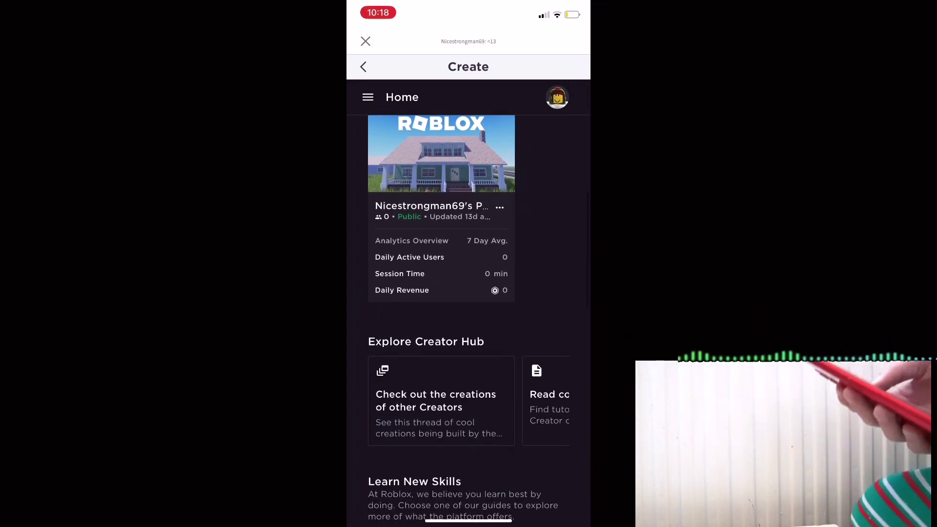
pyautogui.scroll(-1, 469, 322)
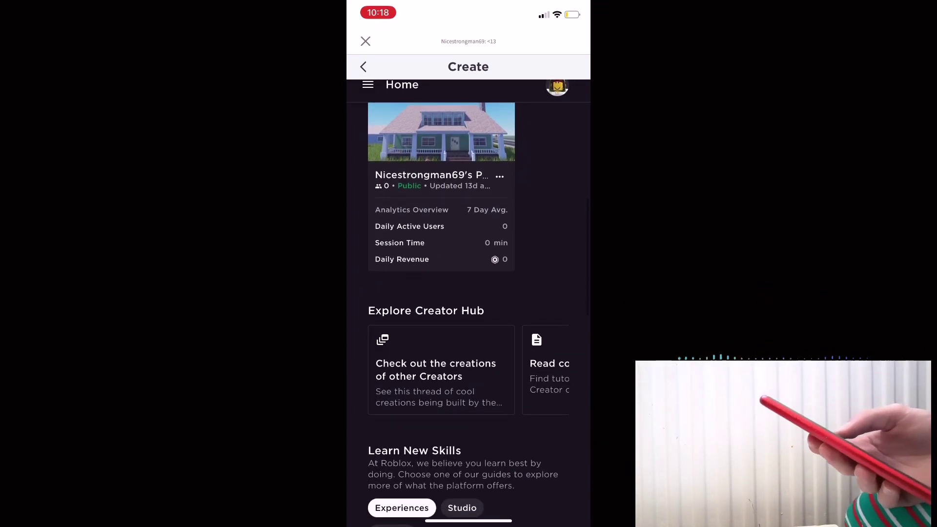
pyautogui.scroll(5, 469, 307)
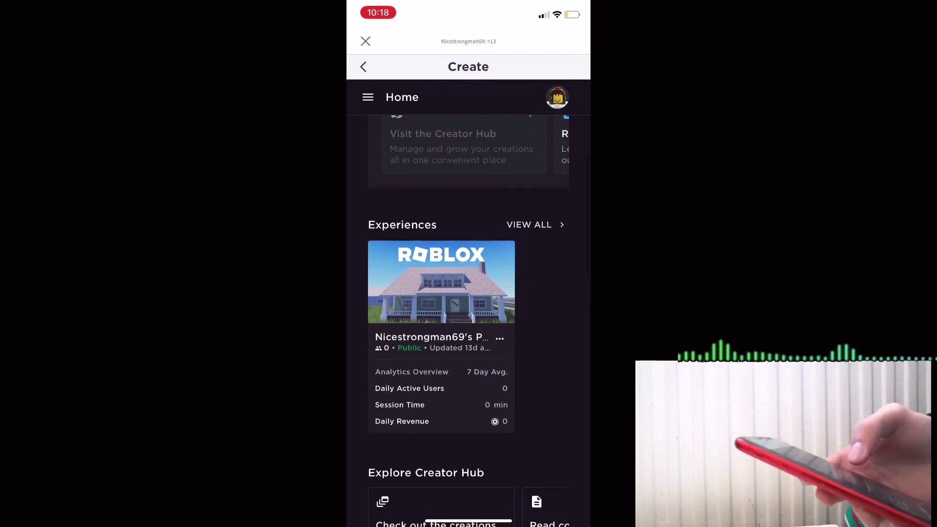
pyautogui.scroll(4, 468, 292)
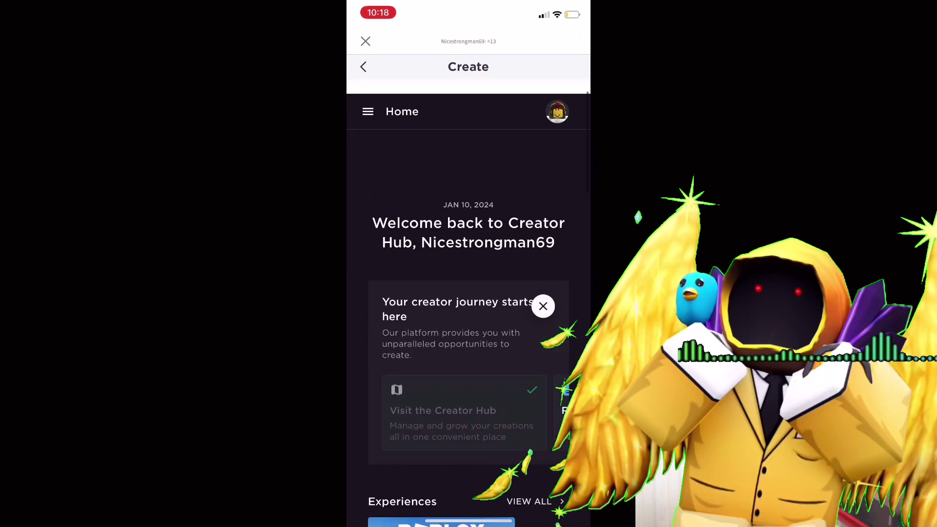
pyautogui.scroll(-4, 469, 292)
pyautogui.scroll(-6, 468, 292)
pyautogui.scroll(-10, 538, 322)
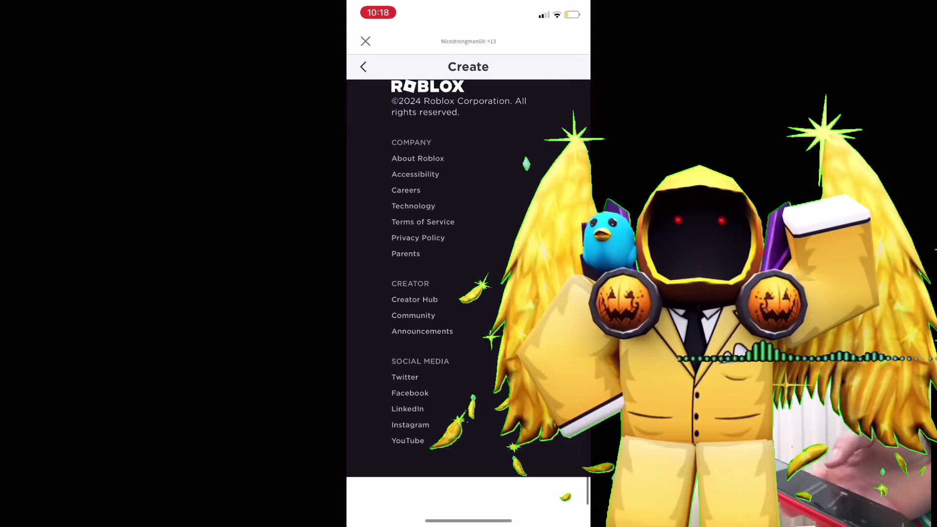
pyautogui.scroll(15, 468, 303)
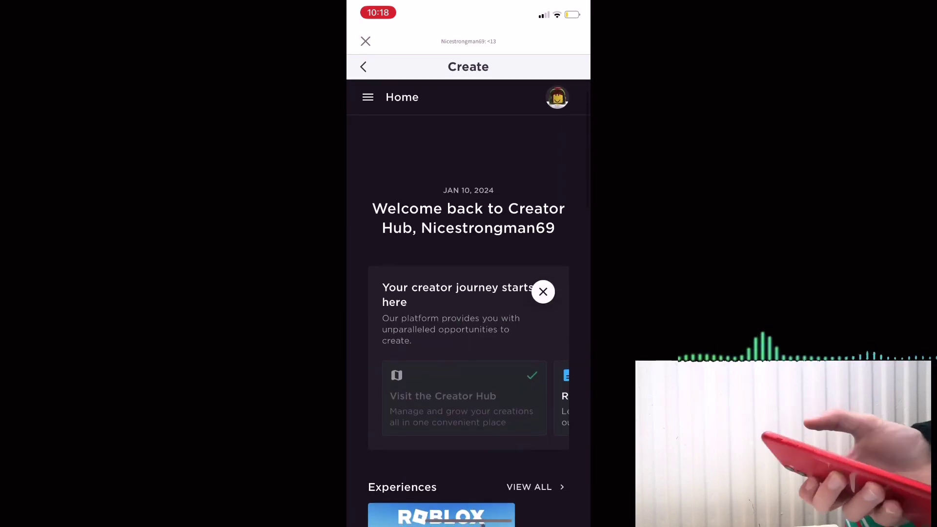
# Close the Creator Hub view to return to the roblox.com Home page.
pyautogui.click(365, 41)
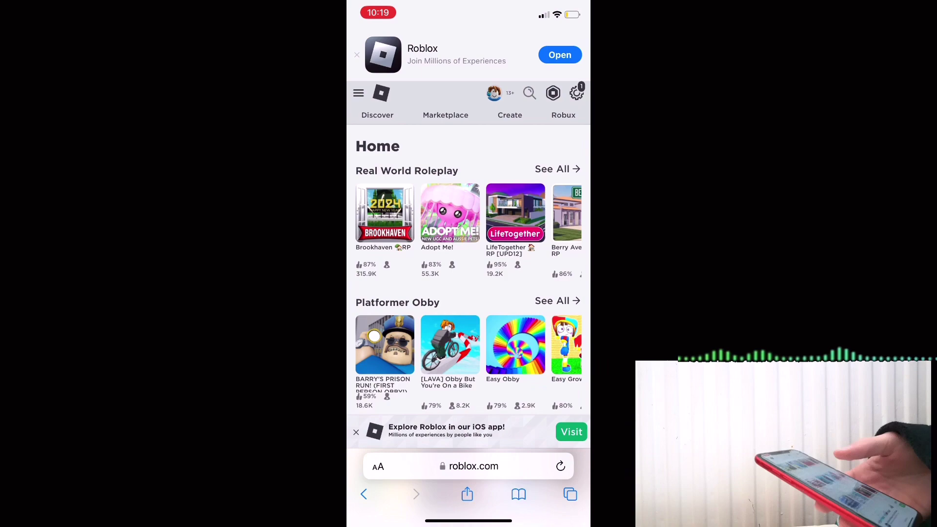
pyautogui.scroll(-10, 468, 279)
pyautogui.scroll(5, 469, 278)
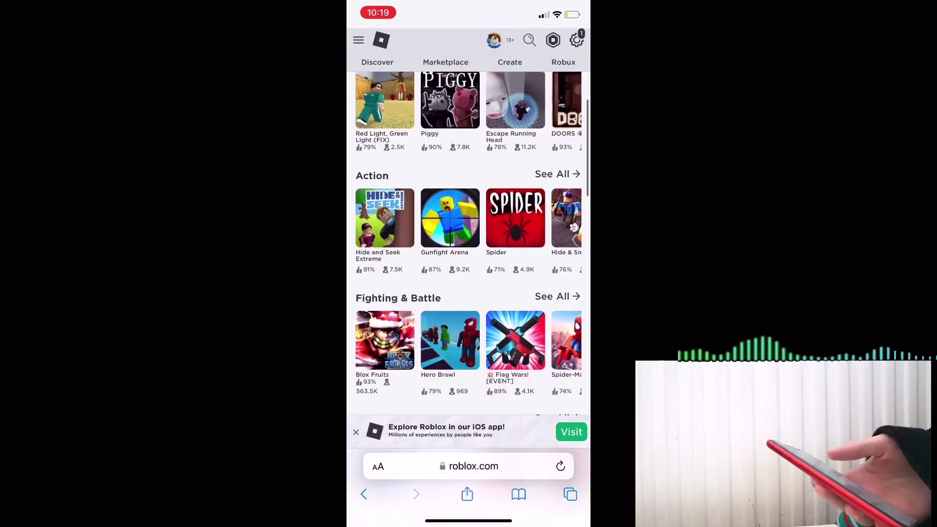
pyautogui.scroll(5, 469, 278)
pyautogui.scroll(-5, 469, 278)
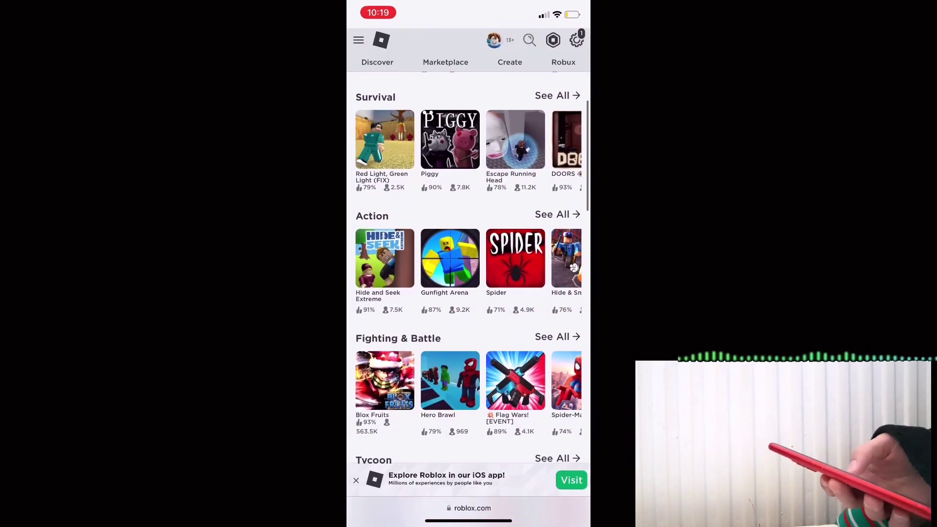
pyautogui.scroll(-3, 468, 278)
pyautogui.scroll(-5, 468, 278)
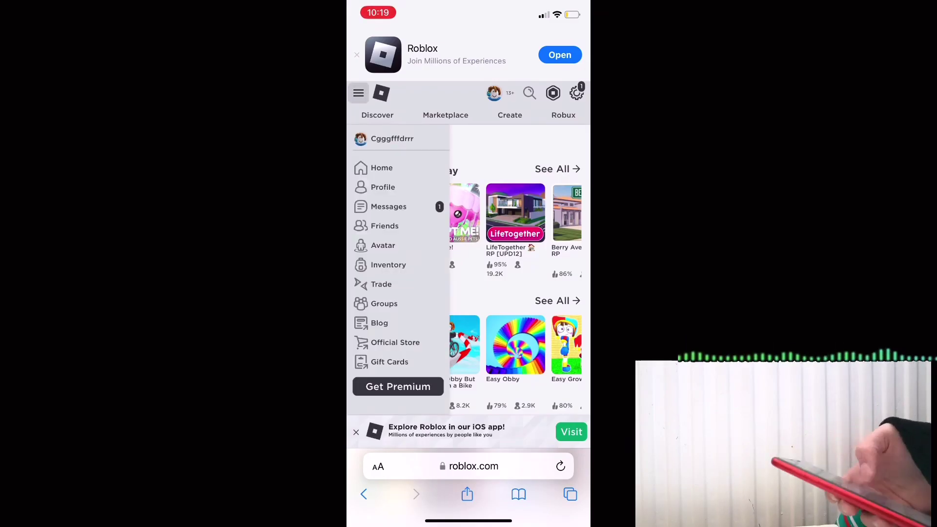
pyautogui.scroll(-5, 469, 278)
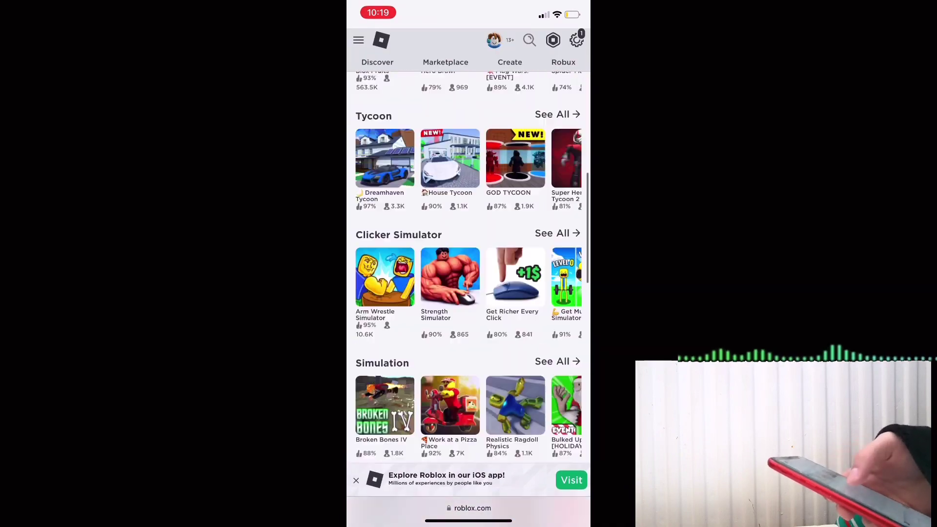
pyautogui.scroll(-5, 468, 278)
pyautogui.scroll(3, 468, 279)
pyautogui.scroll(5, 469, 278)
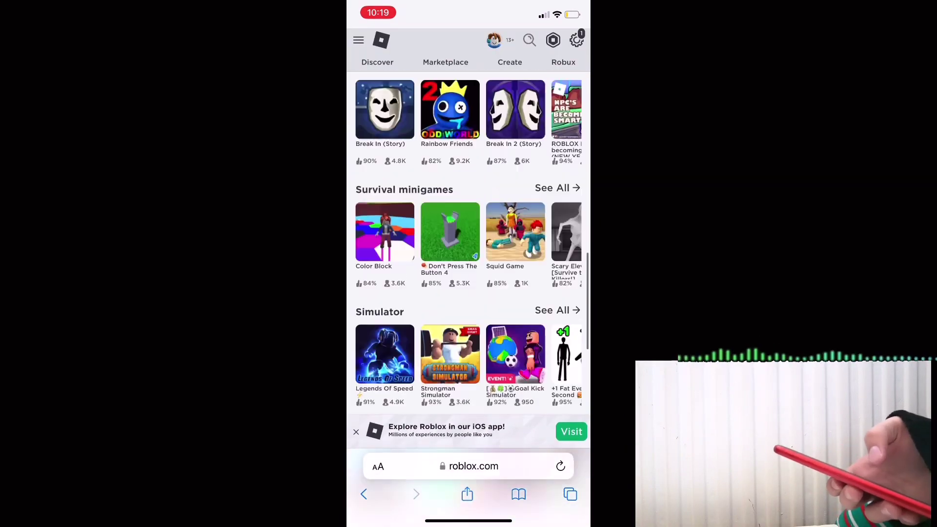
pyautogui.scroll(5, 468, 278)
pyautogui.scroll(5, 469, 278)
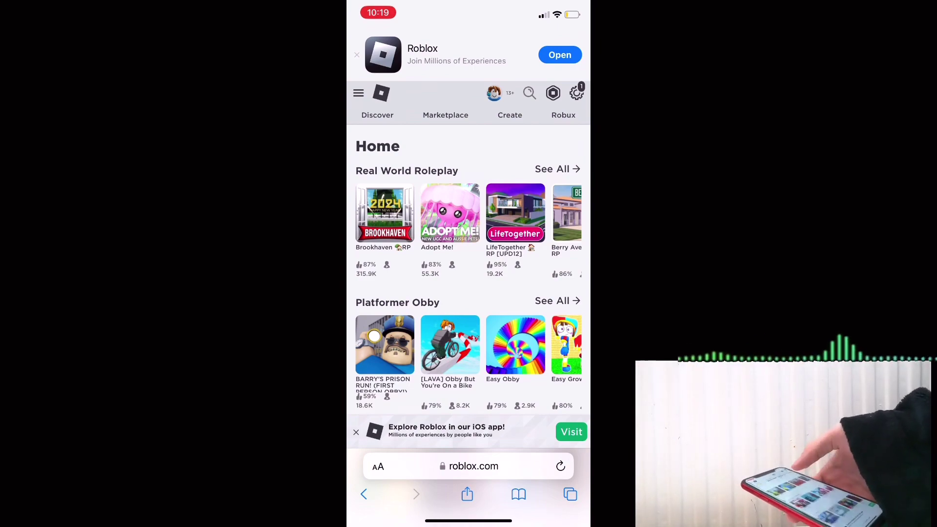
pyautogui.scroll(-3, 469, 278)
pyautogui.scroll(-4, 468, 278)
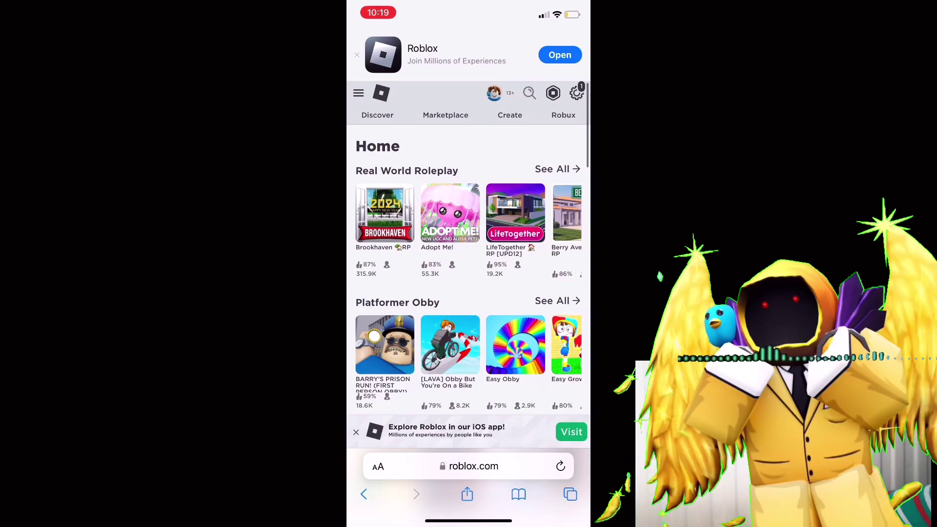
pyautogui.scroll(-3, 469, 279)
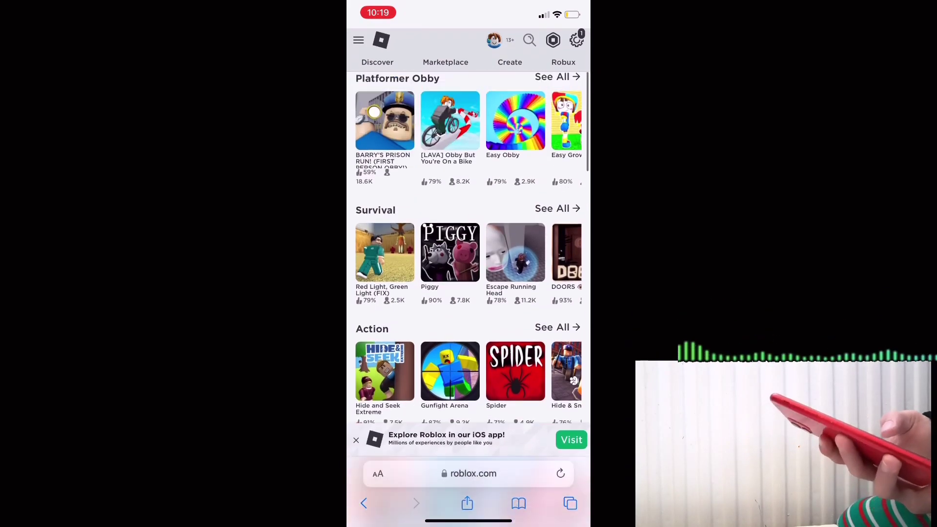
pyautogui.scroll(3, 469, 279)
pyautogui.scroll(1, 468, 278)
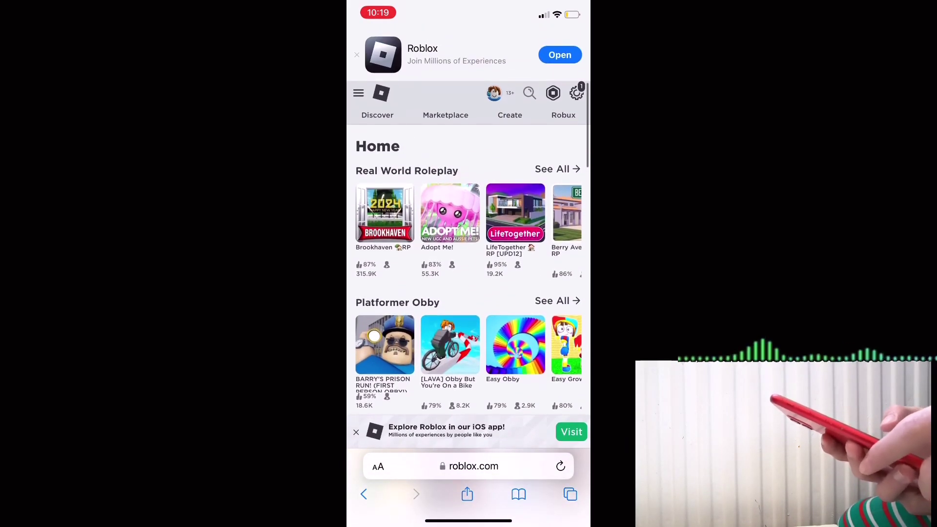
# Request the desktop version of roblox.com from Safari's site options menu.
pyautogui.click(378, 466)
pyautogui.click(556, 344)
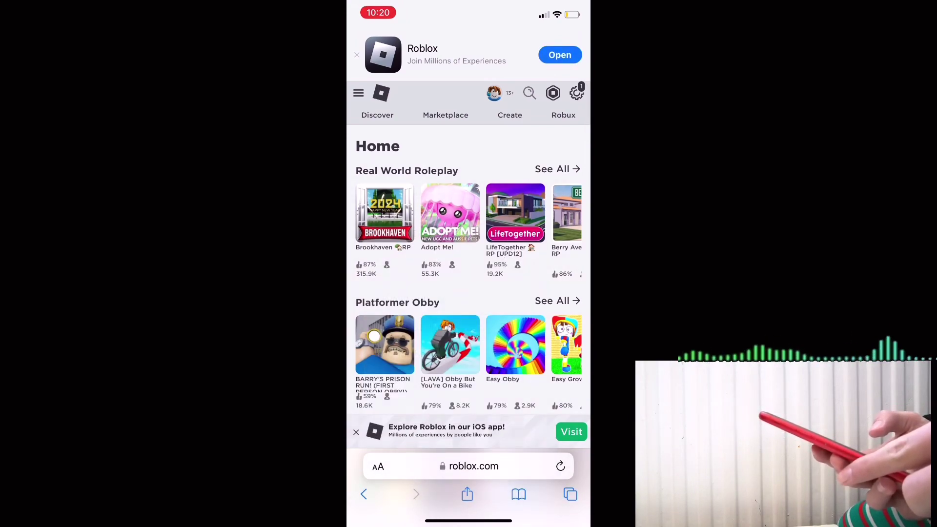
pyautogui.click(378, 467)
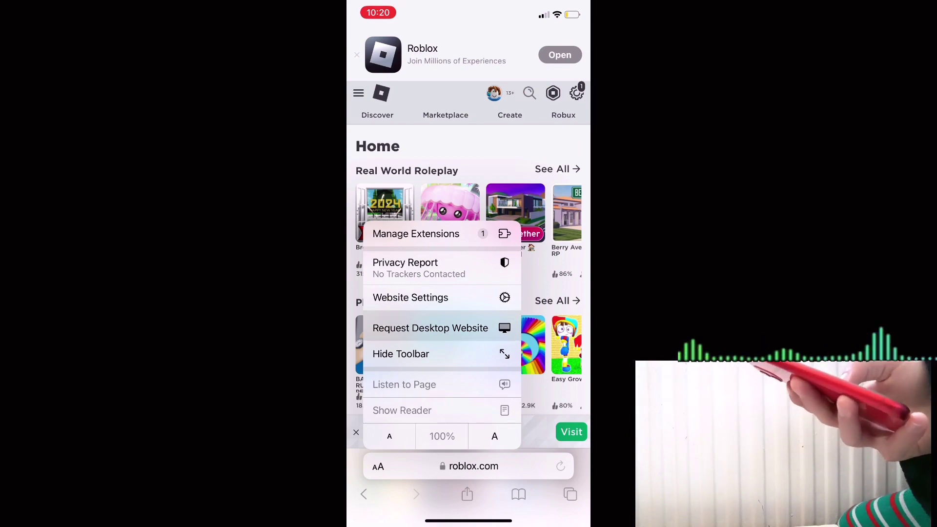
pyautogui.click(429, 327)
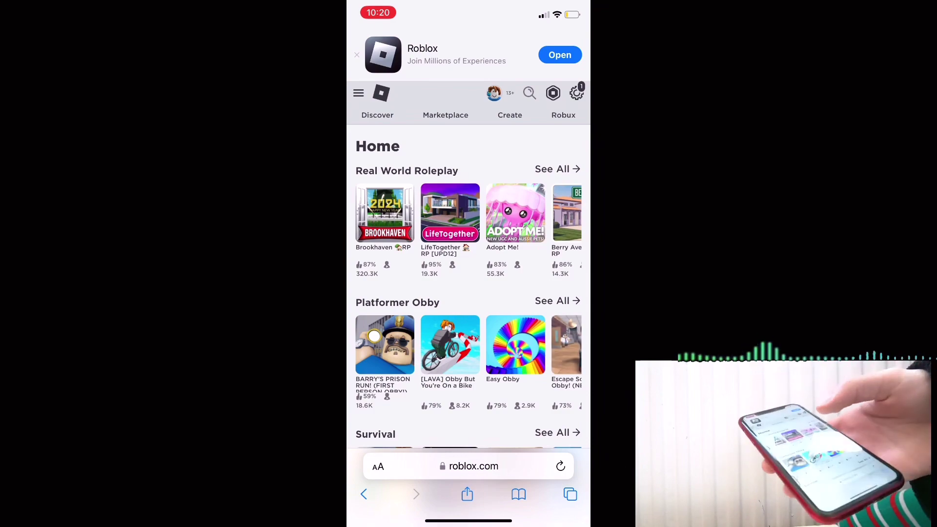
pyautogui.scroll(-5, 469, 293)
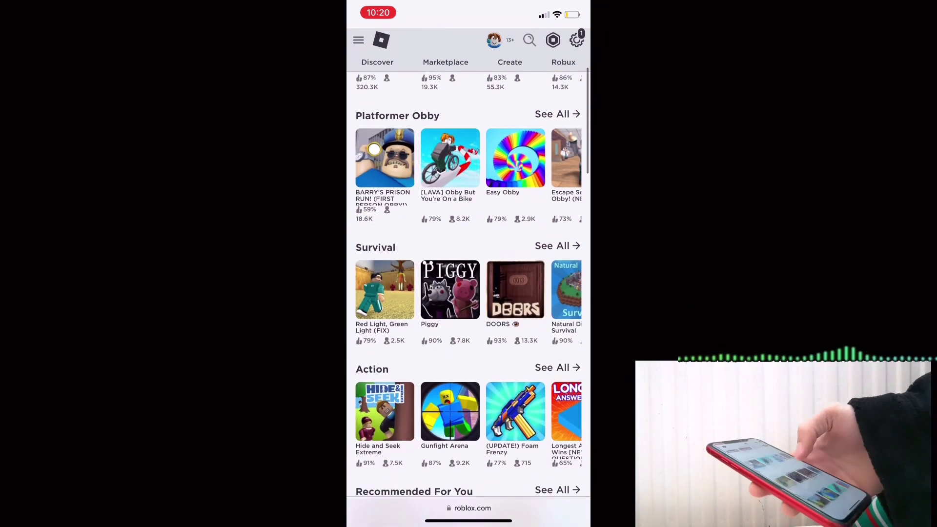
pyautogui.scroll(2, 468, 293)
pyautogui.scroll(2, 374, 203)
pyautogui.scroll(-5, 468, 293)
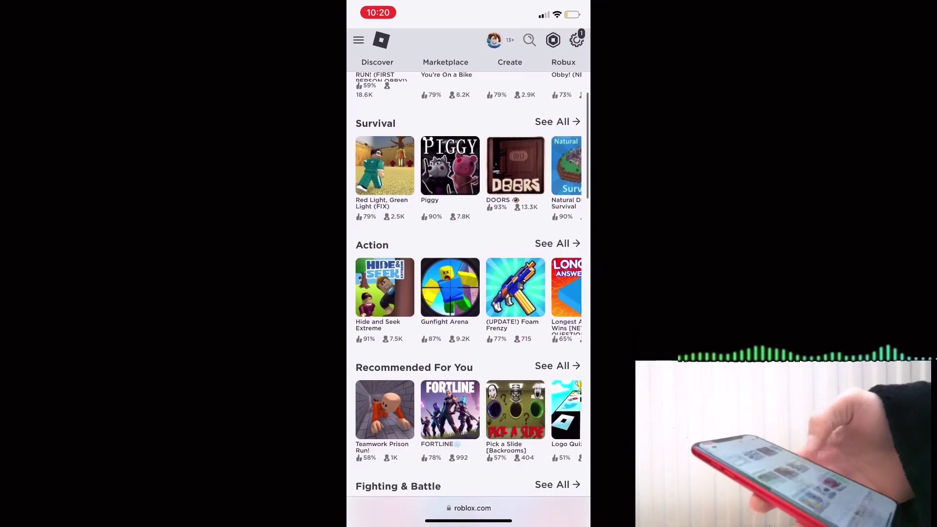
pyautogui.scroll(-5, 469, 292)
pyautogui.scroll(5, 469, 293)
pyautogui.scroll(5, 469, 292)
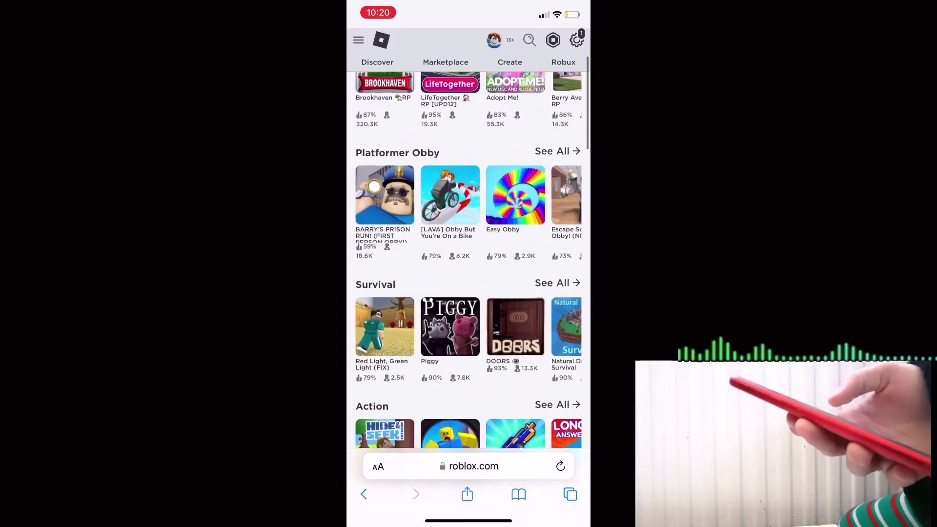
pyautogui.scroll(-5, 469, 293)
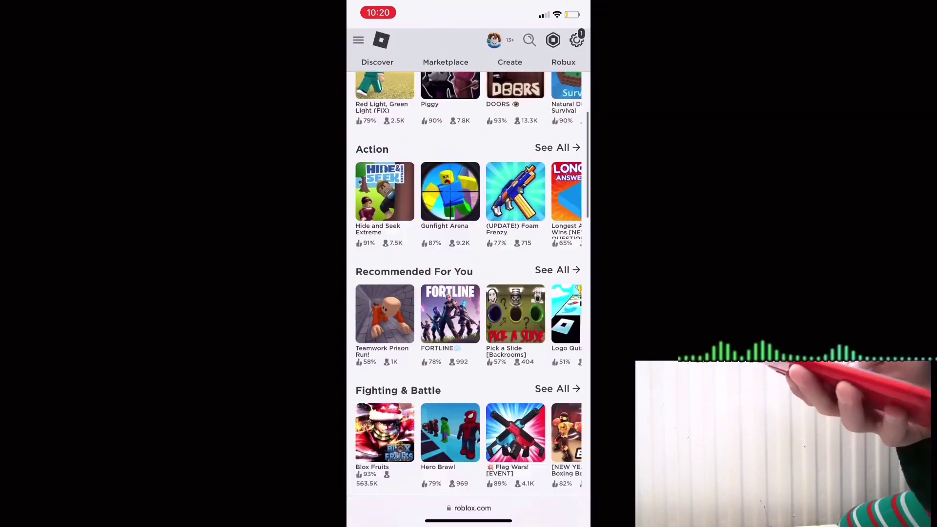
pyautogui.scroll(-5, 468, 292)
pyautogui.scroll(5, 469, 293)
pyautogui.scroll(5, 468, 293)
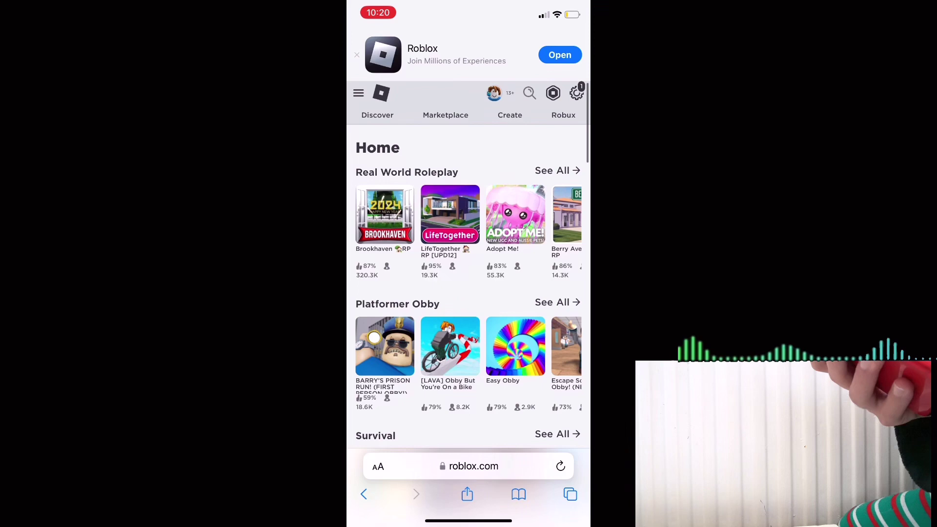
pyautogui.scroll(-5, 469, 293)
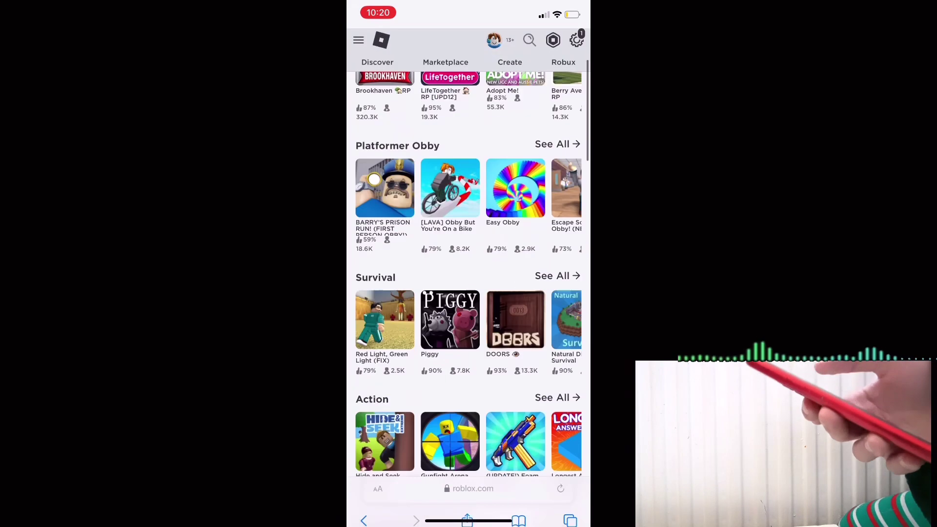
pyautogui.scroll(5, 469, 293)
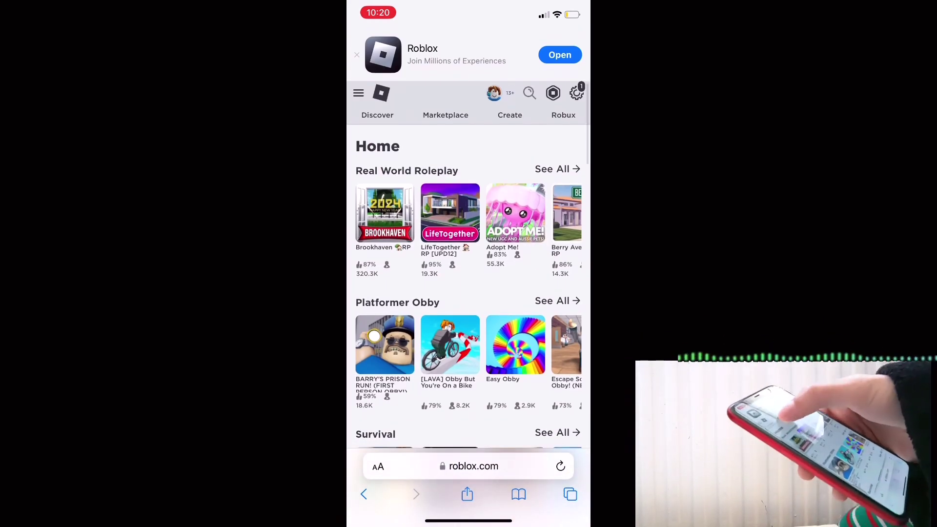
pyautogui.scroll(2, 468, 292)
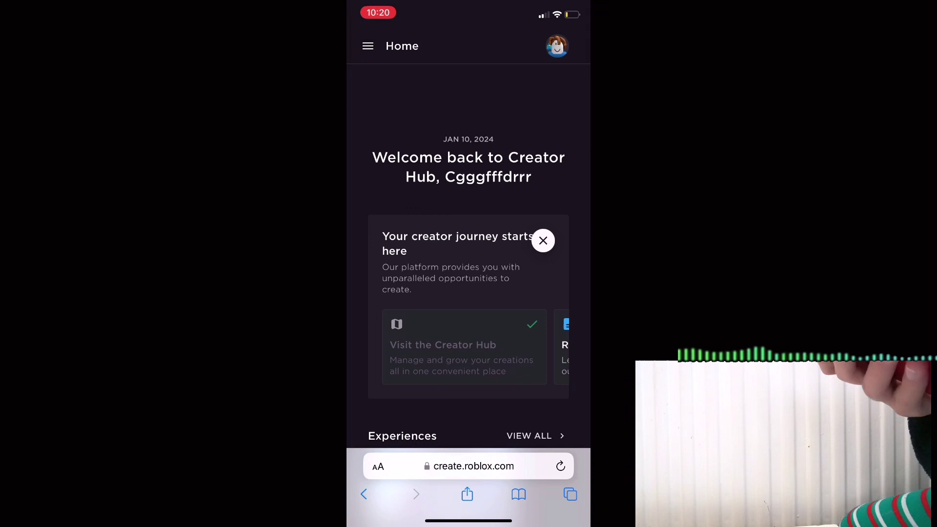
pyautogui.scroll(-3, 468, 293)
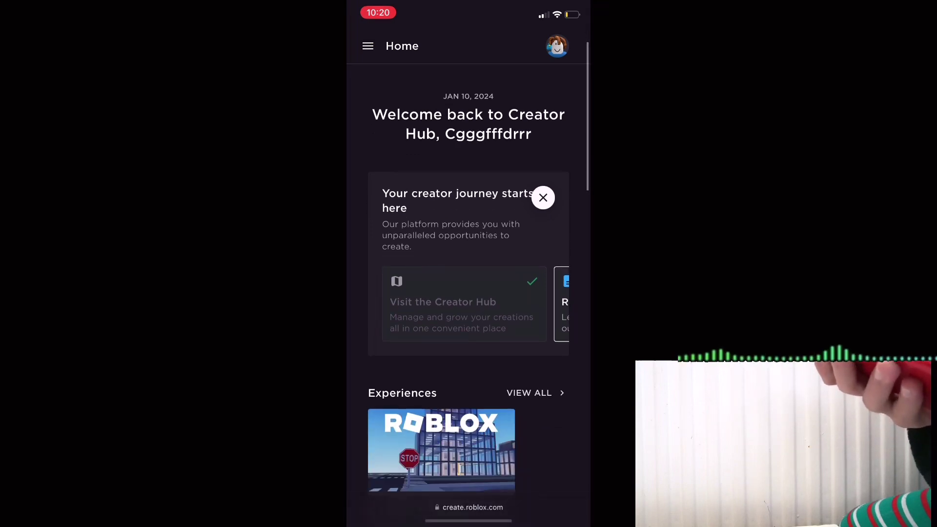
pyautogui.scroll(-5, 469, 293)
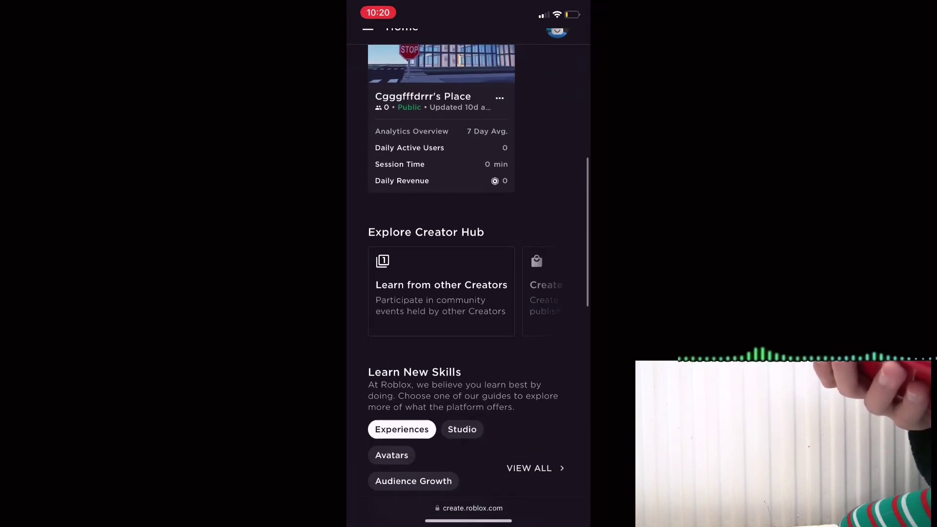
pyautogui.scroll(-3, 468, 292)
pyautogui.scroll(-2, 468, 293)
pyautogui.scroll(-3, 468, 293)
pyautogui.scroll(-4, 468, 292)
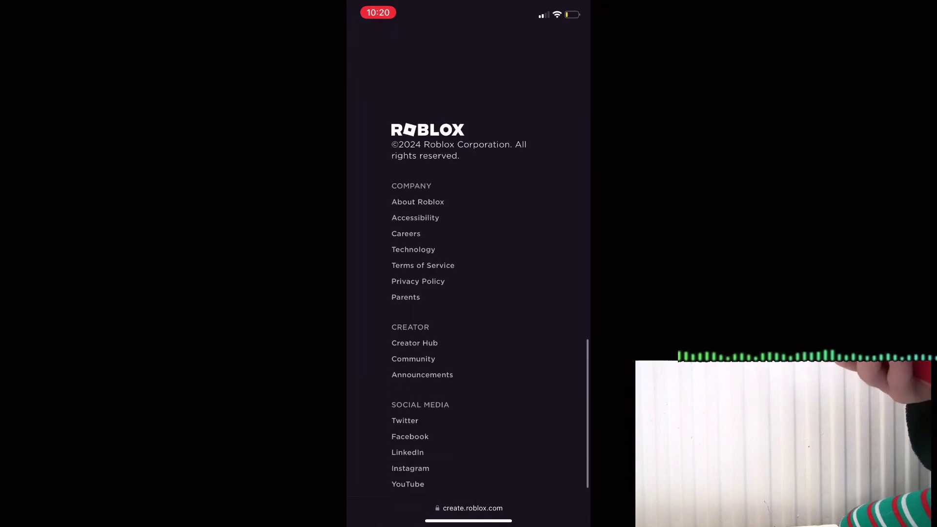
pyautogui.scroll(5, 469, 293)
pyautogui.scroll(5, 468, 293)
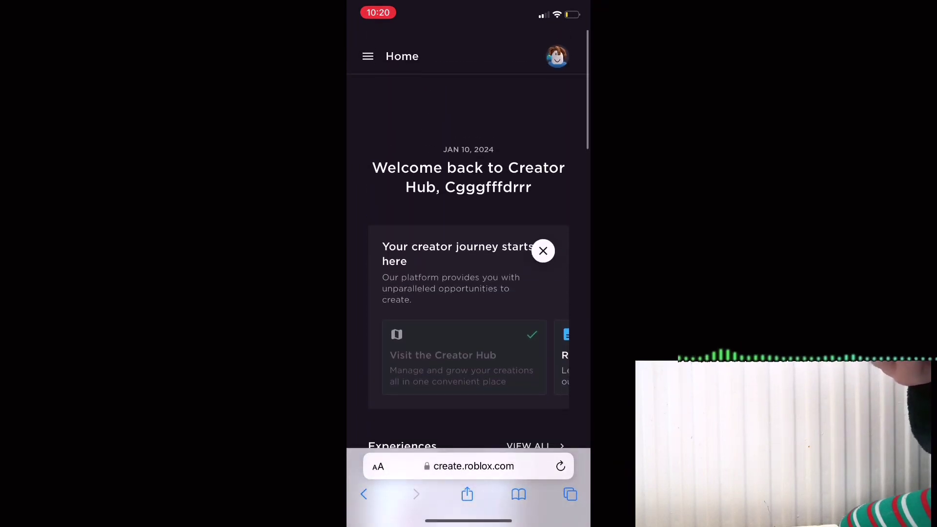
pyautogui.scroll(-1, 469, 293)
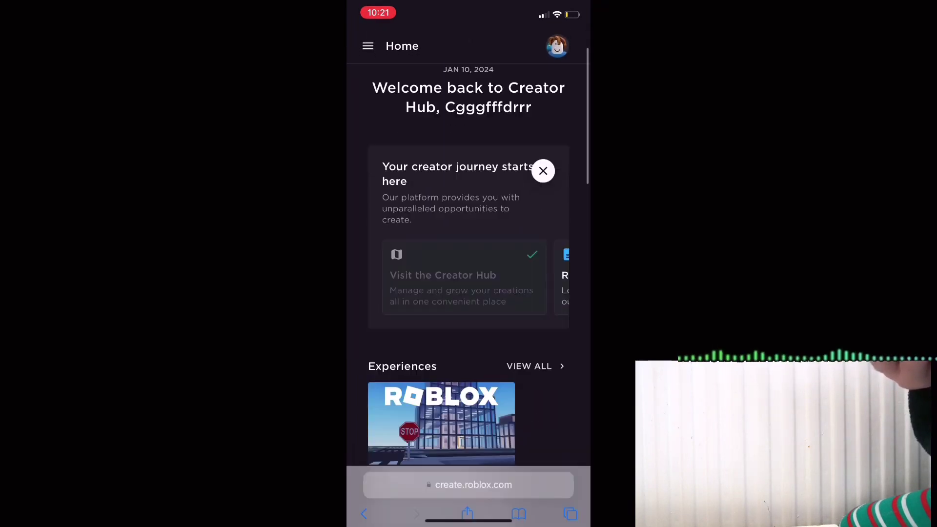
pyautogui.scroll(-5, 468, 293)
pyautogui.scroll(-4, 468, 293)
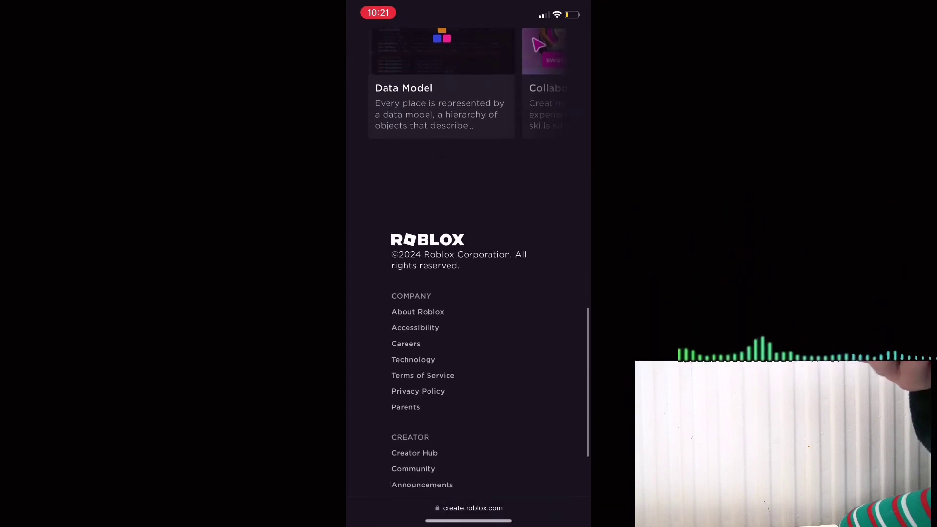
pyautogui.scroll(10, 469, 264)
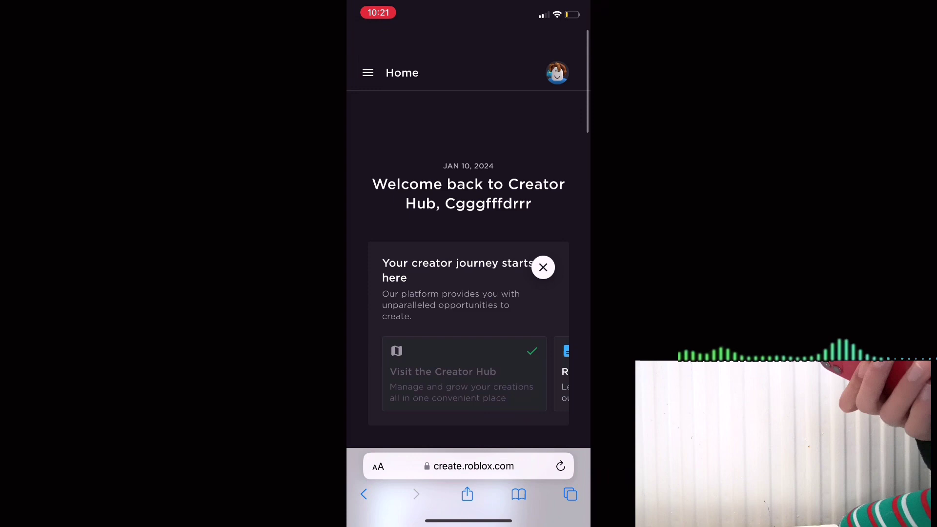
# Visit the DevEx page, then switch to the Analytics dashboard from the sections menu.
pyautogui.click(367, 46)
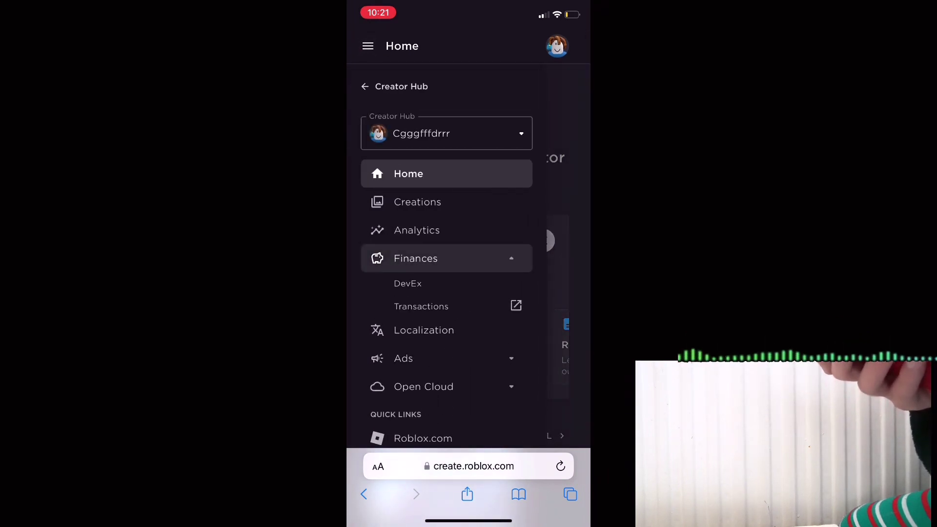
pyautogui.click(408, 284)
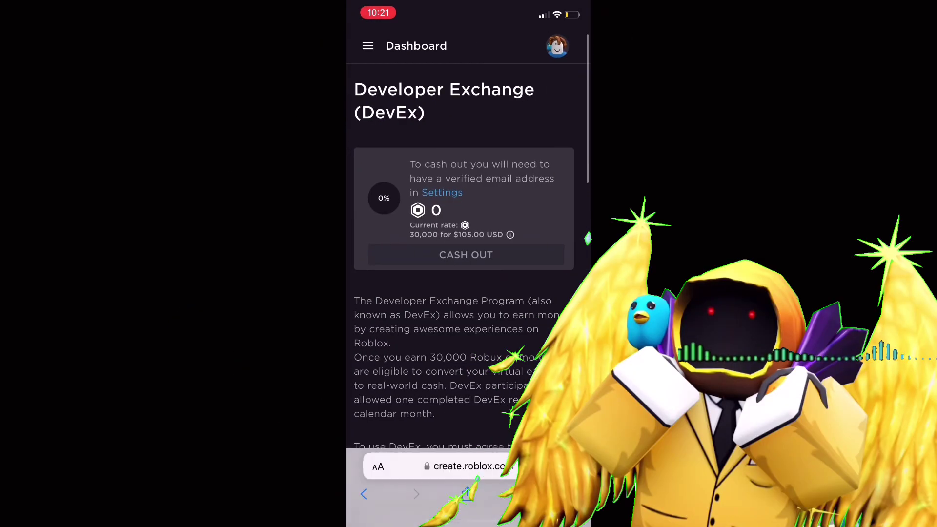
pyautogui.click(368, 45)
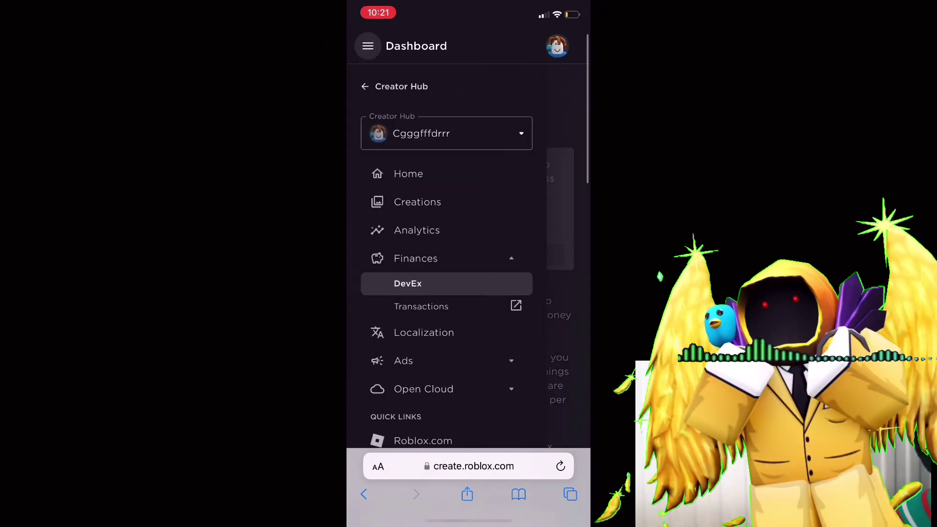
pyautogui.click(416, 230)
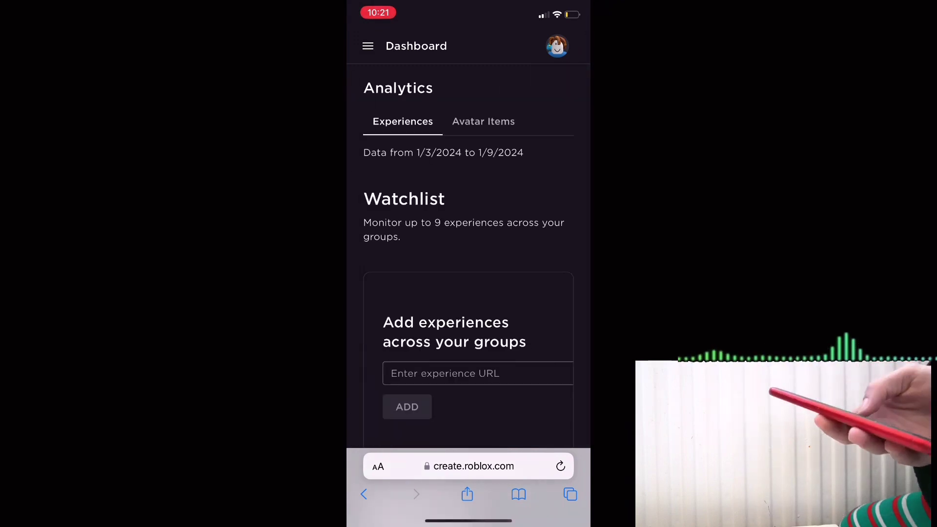
pyautogui.scroll(-1, 468, 293)
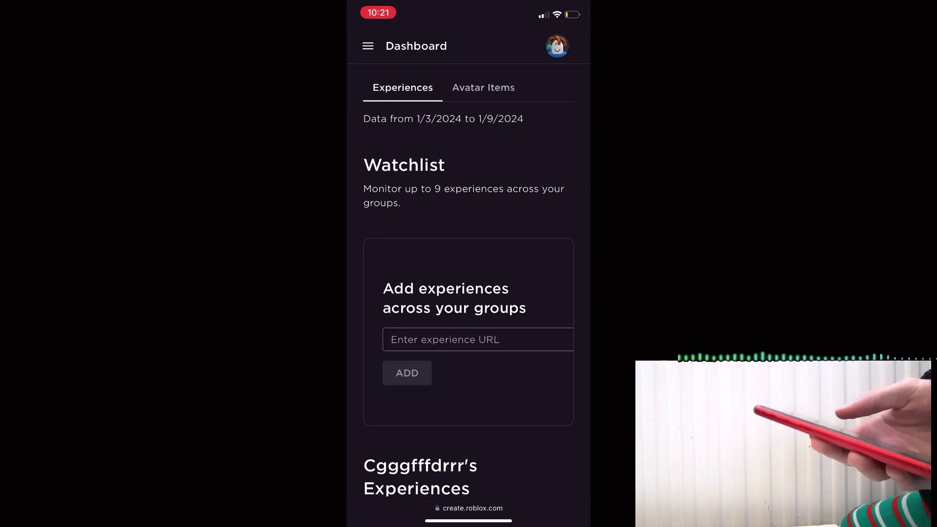
pyautogui.scroll(-3, 469, 293)
pyautogui.scroll(-3, 469, 293)
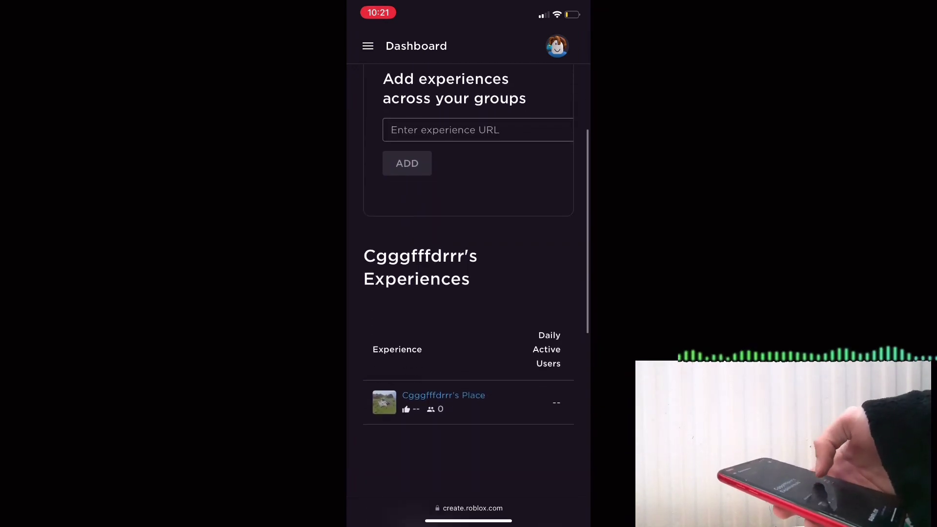
pyautogui.scroll(5, 468, 293)
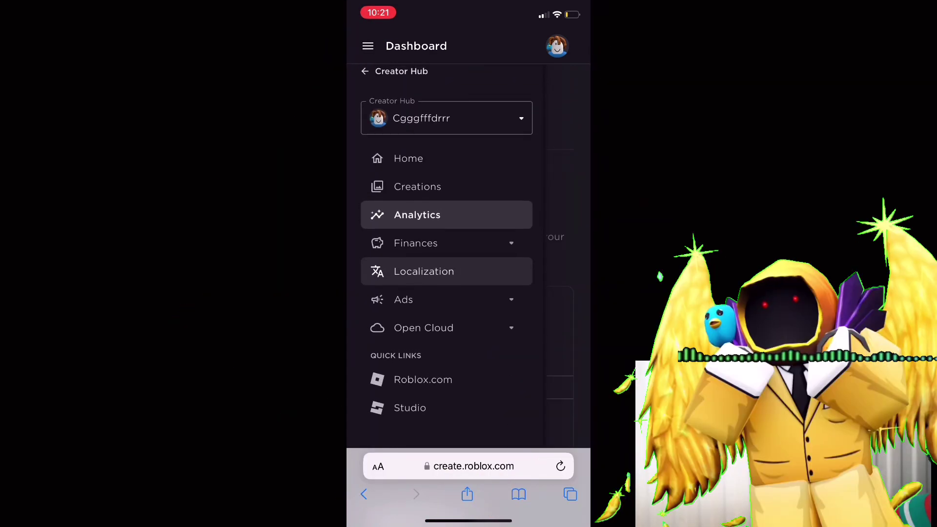
# Go to Creations, switch to Avatar Items and expand the Classic clothing filter.
pyautogui.click(416, 249)
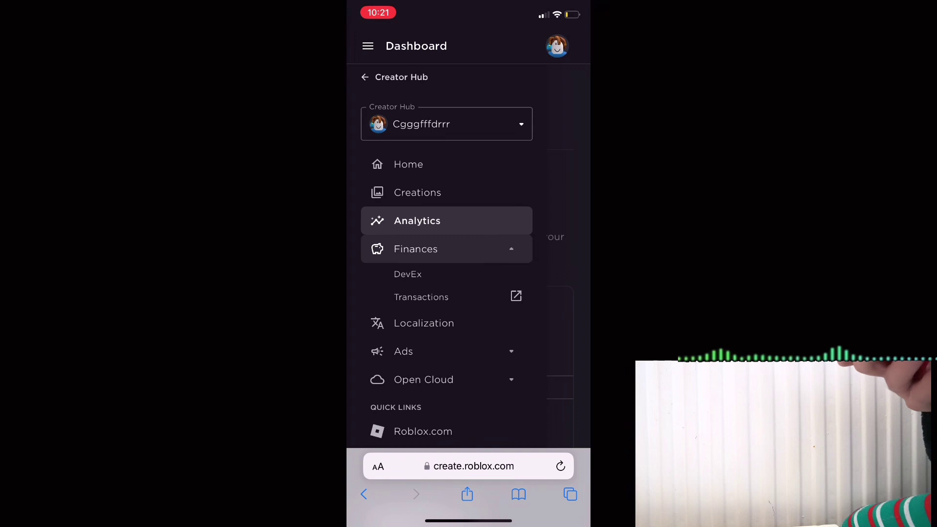
pyautogui.click(417, 192)
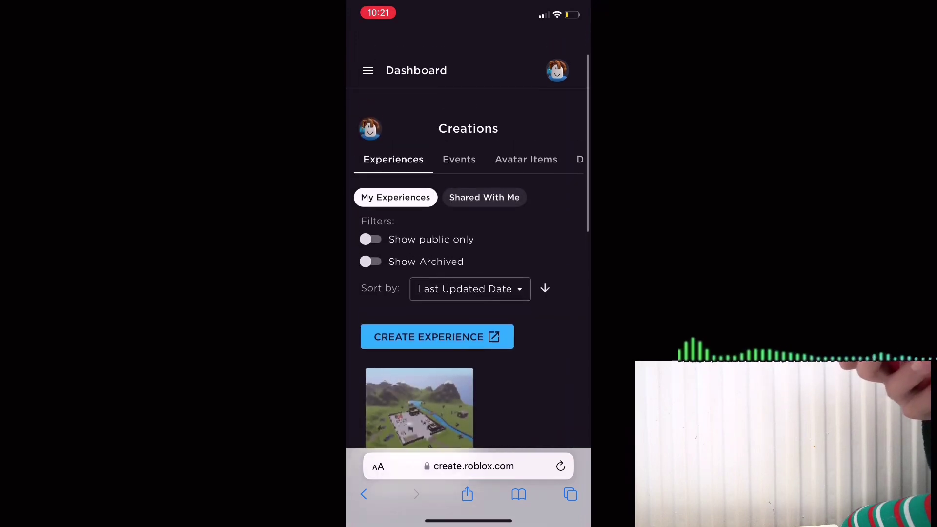
pyautogui.click(526, 135)
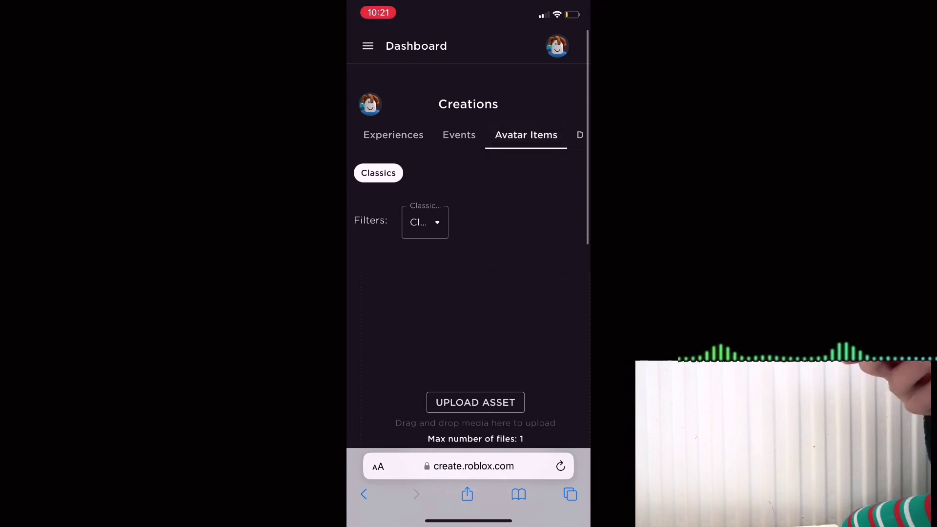
pyautogui.click(424, 221)
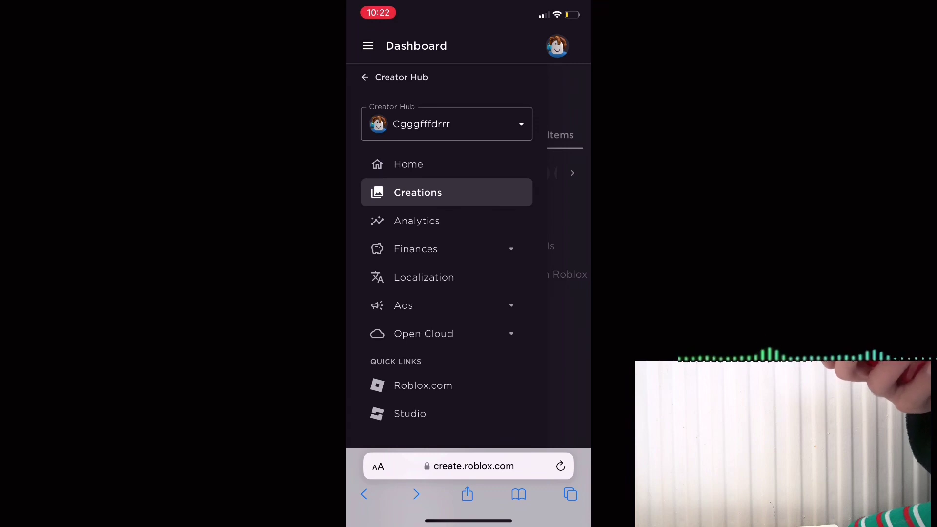
# Review Analytics for Avatar Items and Experiences, then bring up the sections menu.
pyautogui.click(416, 221)
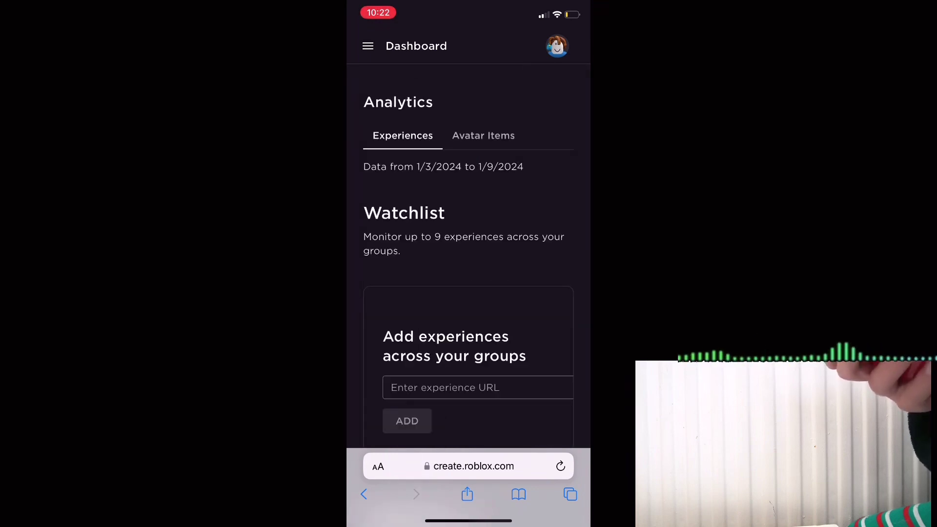
pyautogui.scroll(-5, 468, 293)
pyautogui.scroll(-3, 468, 293)
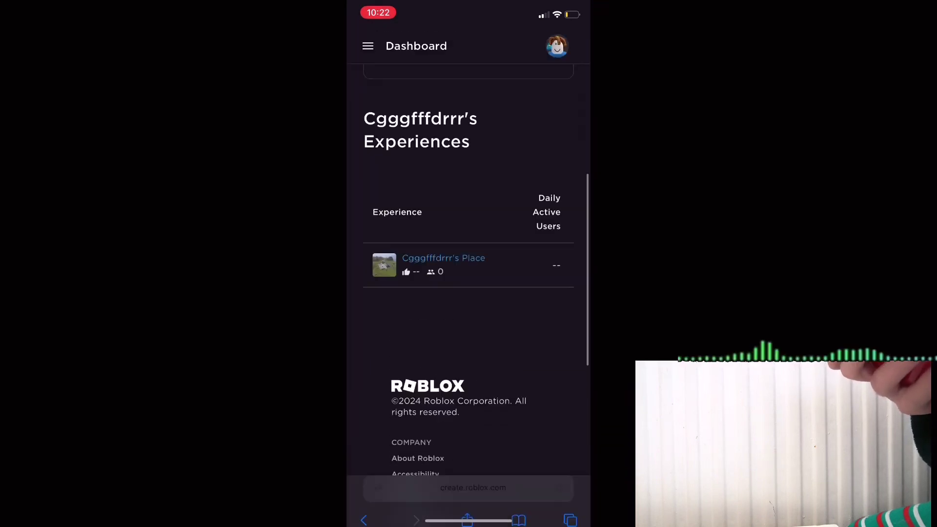
pyautogui.scroll(10, 468, 264)
pyautogui.click(483, 135)
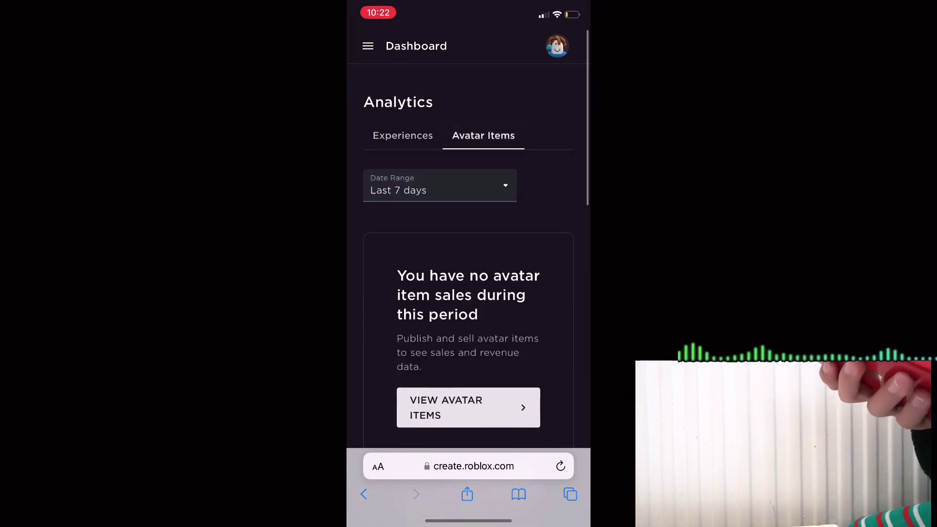
pyautogui.click(403, 136)
pyautogui.scroll(-5, 468, 264)
pyautogui.scroll(-5, 469, 263)
pyautogui.scroll(-5, 468, 264)
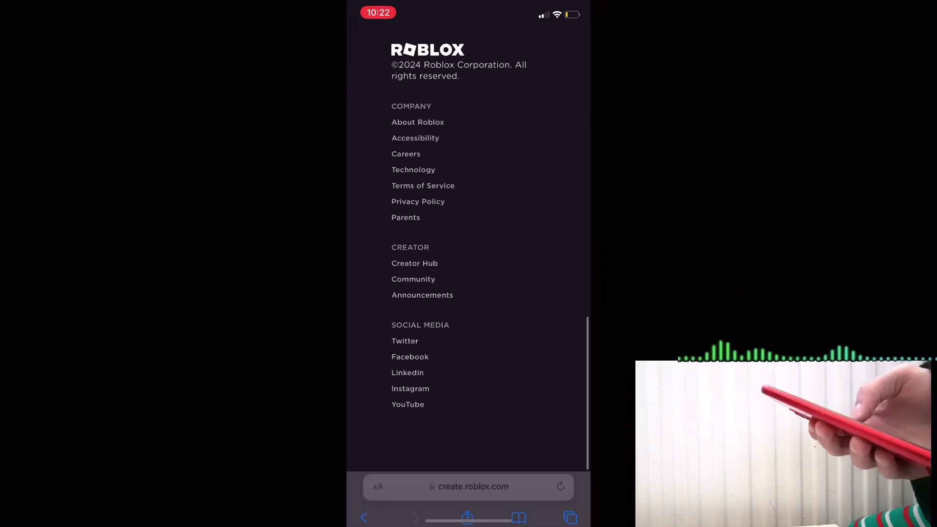
pyautogui.scroll(10, 469, 264)
pyautogui.scroll(3, 468, 263)
pyautogui.scroll(-2, 468, 264)
pyautogui.scroll(2, 469, 264)
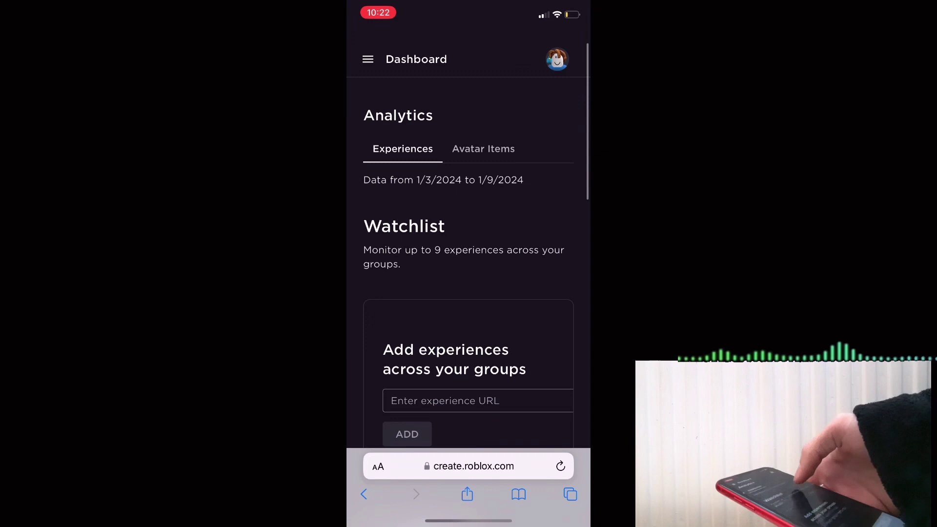
pyautogui.scroll(-1, 468, 293)
pyautogui.scroll(-5, 468, 293)
pyautogui.scroll(1, 468, 293)
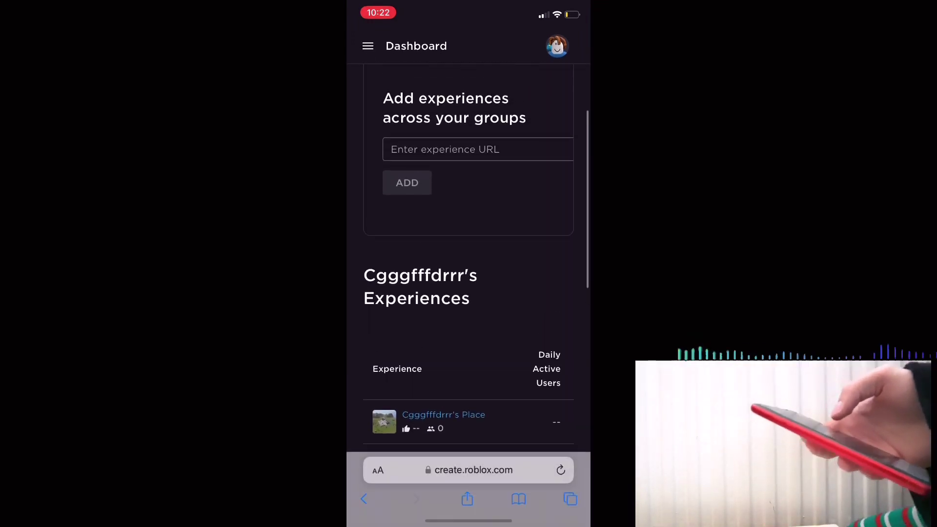
pyautogui.scroll(3, 469, 263)
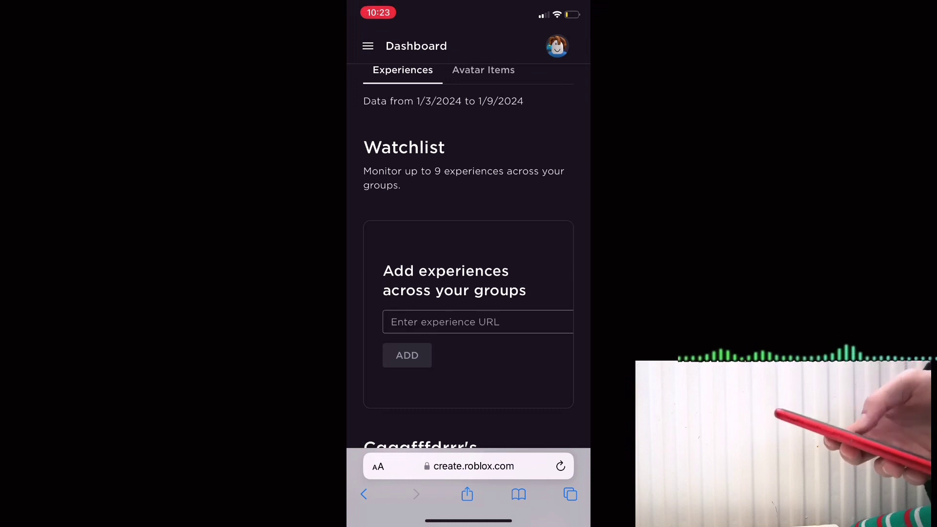
pyautogui.scroll(-5, 468, 256)
pyautogui.scroll(6, 469, 256)
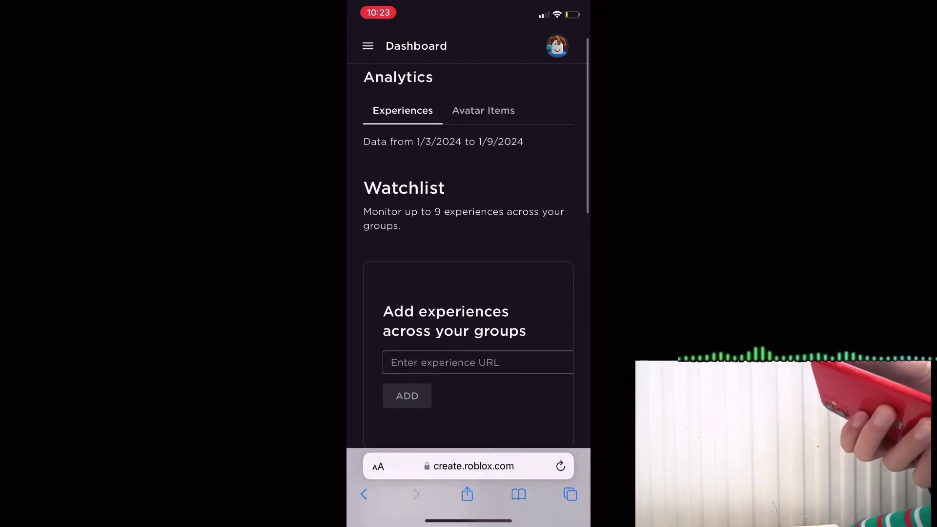
pyautogui.click(368, 46)
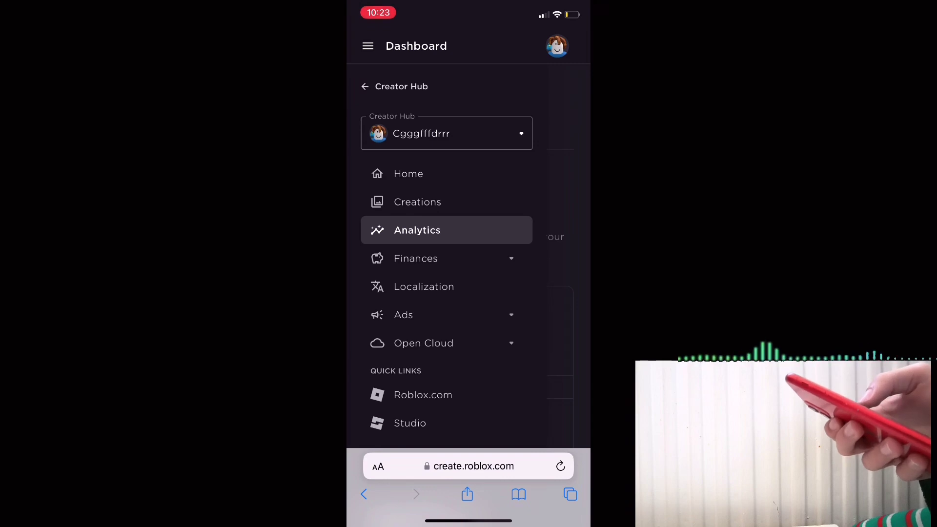
# Edit the only experience in Creations, triggering the Download Studio prompt.
pyautogui.click(417, 201)
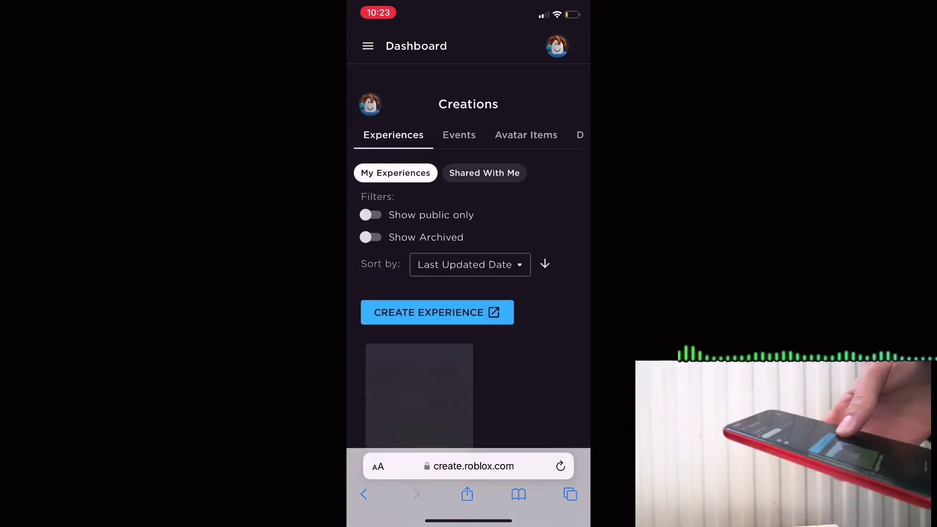
pyautogui.scroll(-1, 469, 293)
pyautogui.scroll(-1, 469, 293)
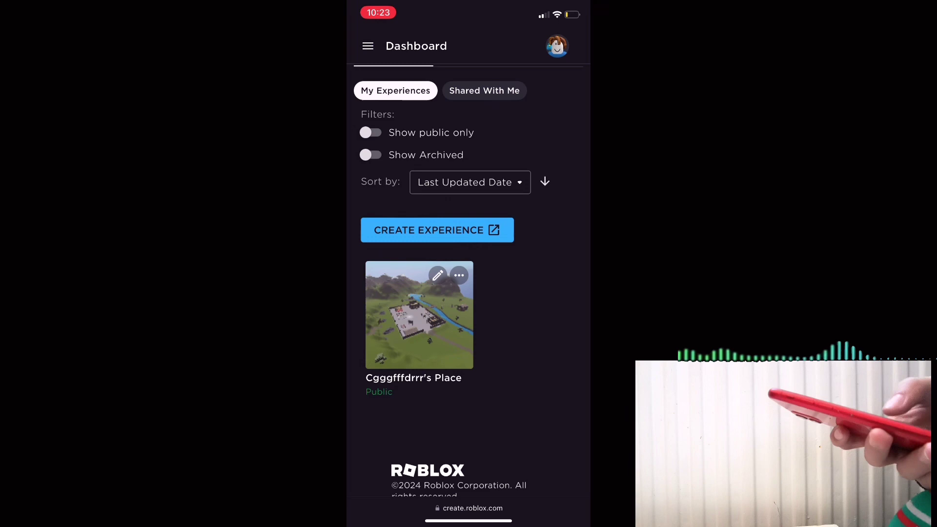
pyautogui.scroll(-1, 469, 293)
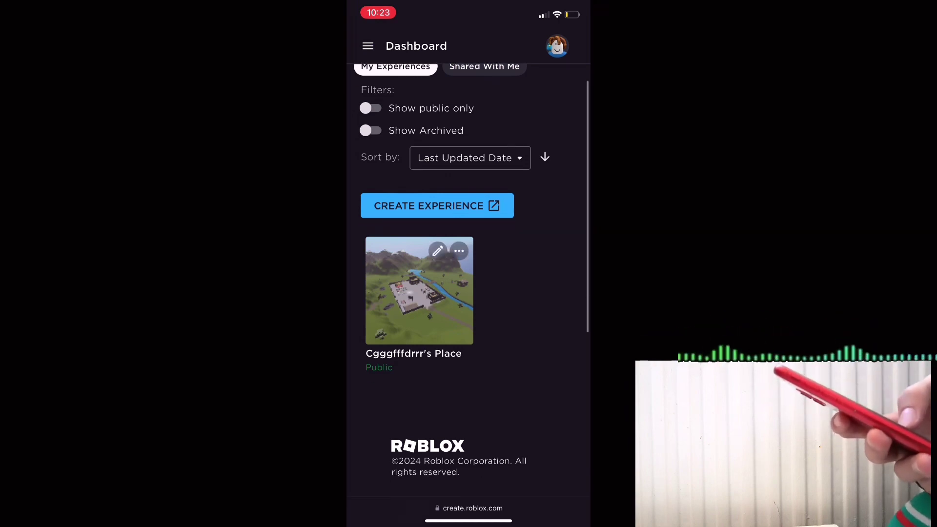
pyautogui.scroll(2, 469, 292)
pyautogui.click(437, 293)
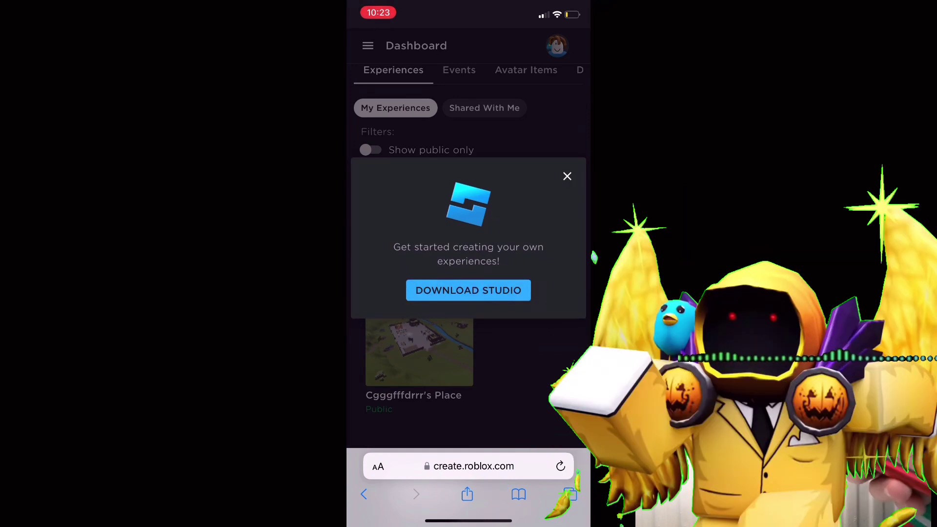
# Dismiss the Download Studio dialog and land in a blank Studio Lite baseplate scene.
pyautogui.doubleClick(467, 261)
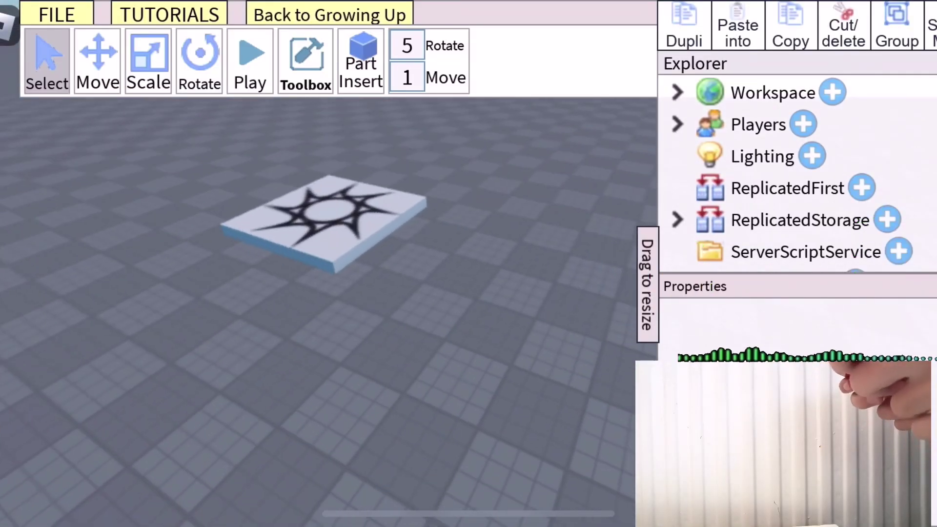
# Insert a door and a window from the Toolbox and inspect them with the Move tool active.
pyautogui.click(34, 233)
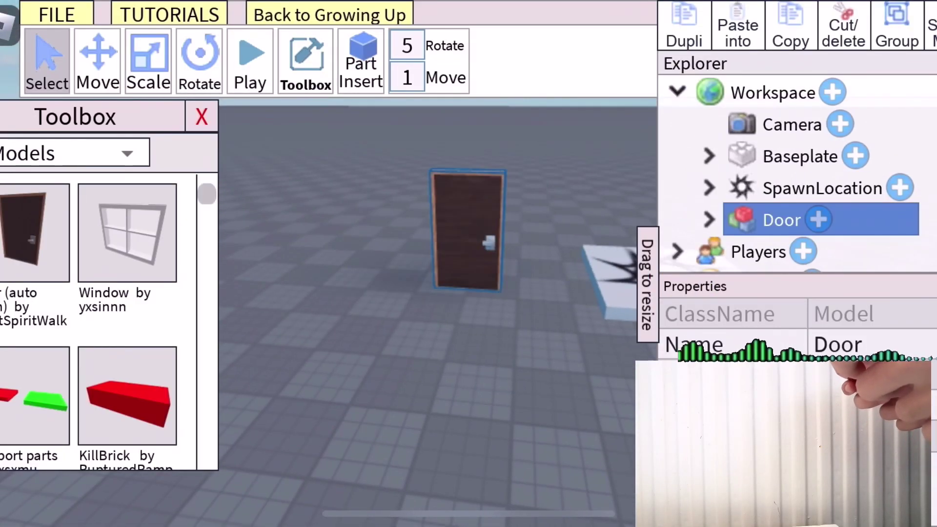
pyautogui.click(127, 232)
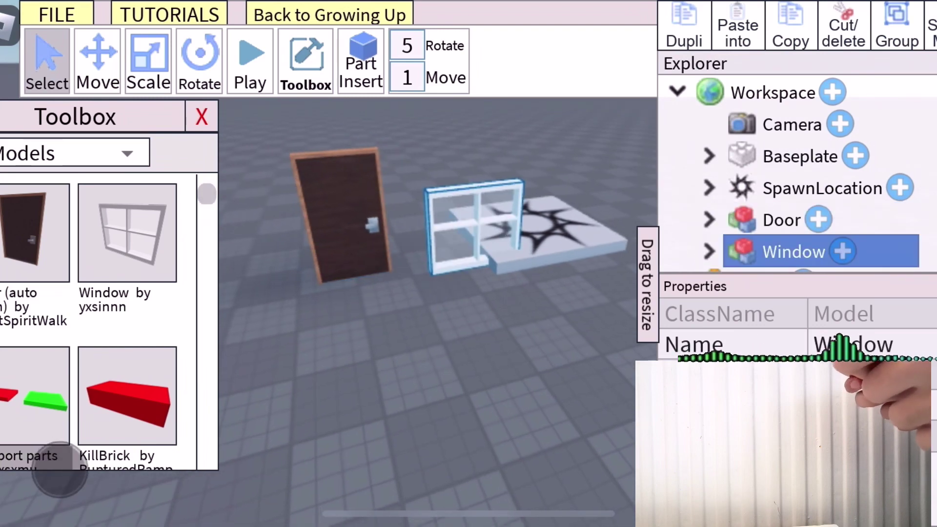
pyautogui.click(97, 63)
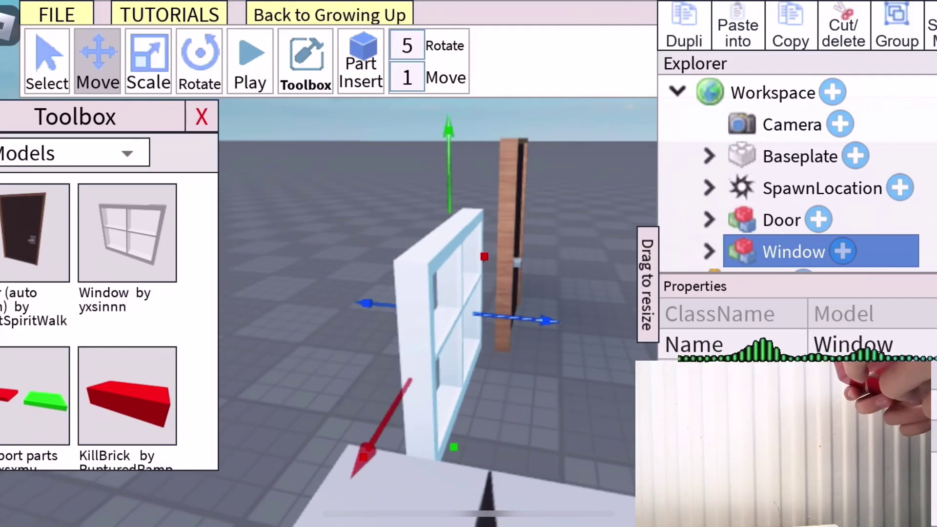
pyautogui.moveTo(329, 293); pyautogui.dragTo(439, 293)
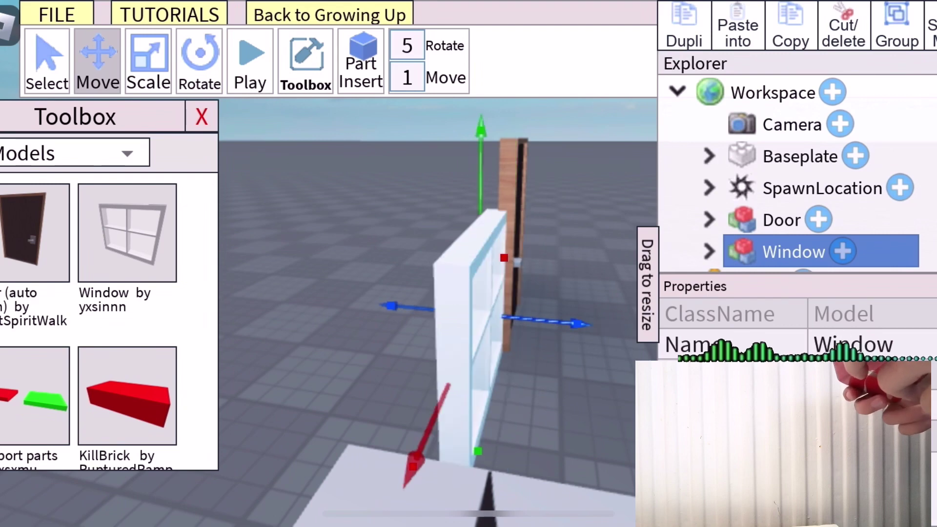
pyautogui.moveTo(30, 461)
pyautogui.mouseDown()
pyautogui.moveTo(79, 502)
pyautogui.moveTo(100, 505)
pyautogui.mouseUp()
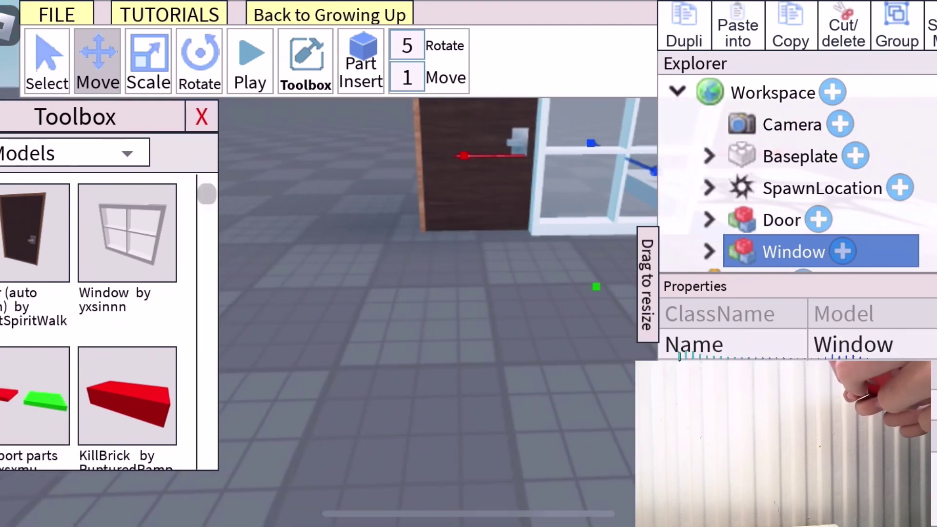
pyautogui.moveTo(367, 329); pyautogui.dragTo(380, 220)
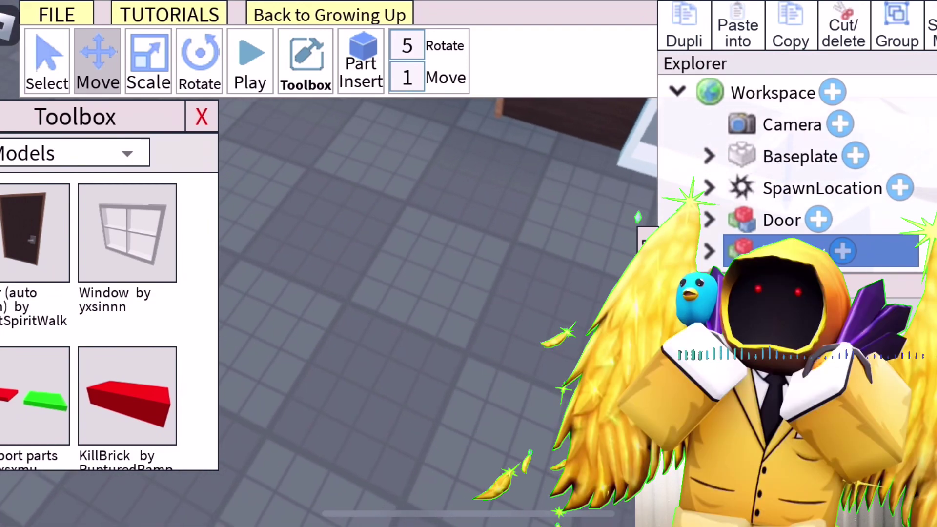
pyautogui.moveTo(136, 496)
pyautogui.mouseDown()
pyautogui.moveTo(69, 423)
pyautogui.moveTo(70, 410)
pyautogui.mouseUp()
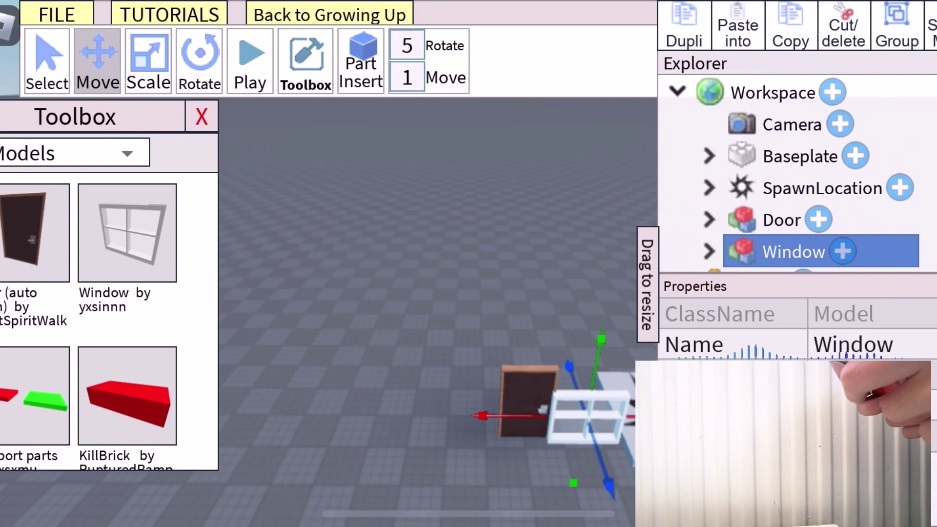
# Stack three more windows into a tall column and look over to empty baseplate.
pyautogui.click(126, 233)
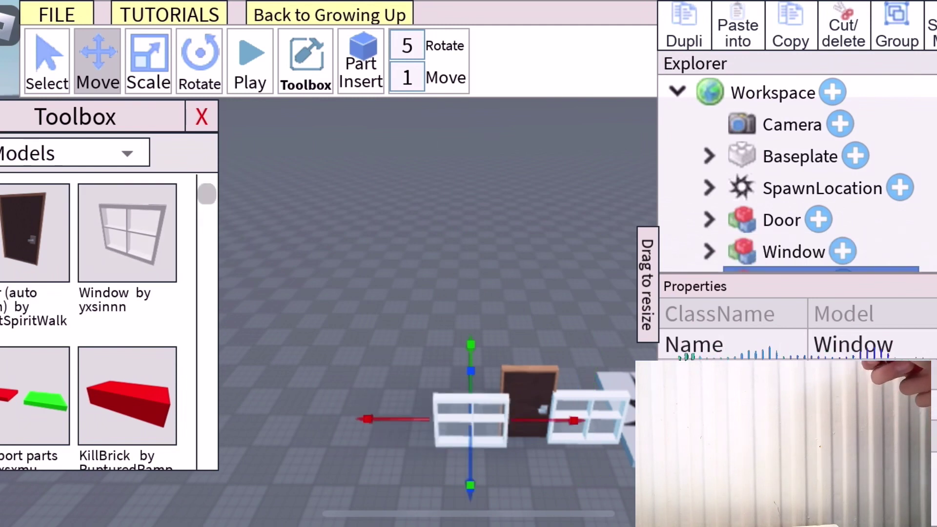
pyautogui.click(127, 233)
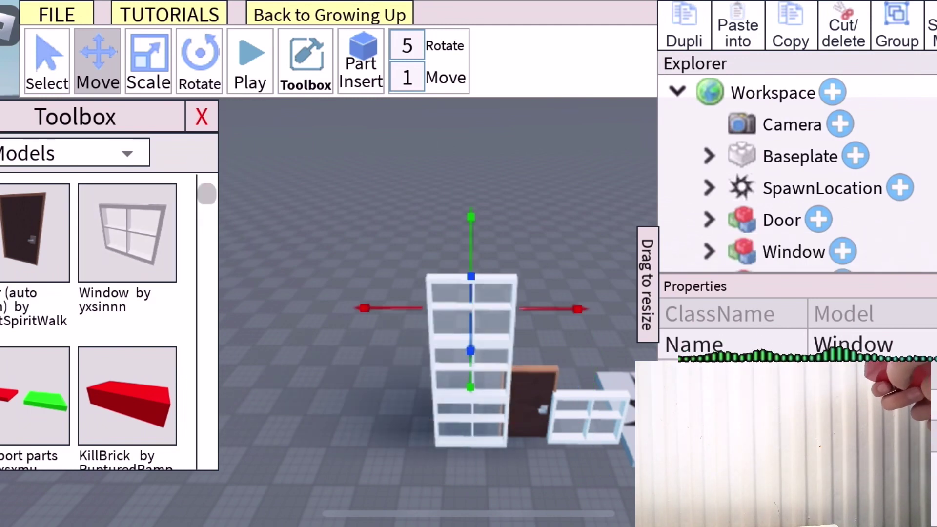
pyautogui.click(126, 233)
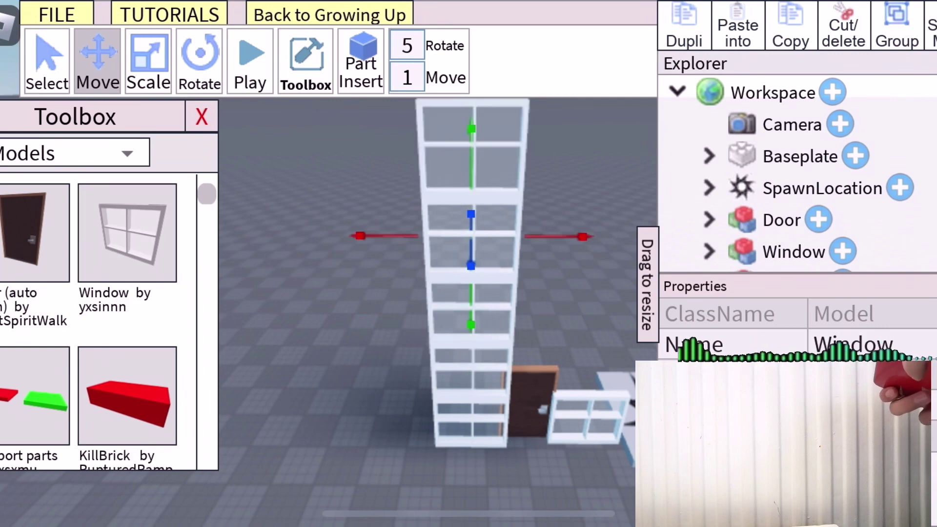
pyautogui.moveTo(329, 220)
pyautogui.mouseDown()
pyautogui.moveTo(330, 329)
pyautogui.moveTo(330, 220)
pyautogui.mouseUp()
pyautogui.moveTo(330, 292); pyautogui.dragTo(439, 293)
pyautogui.moveTo(329, 294); pyautogui.dragTo(366, 293)
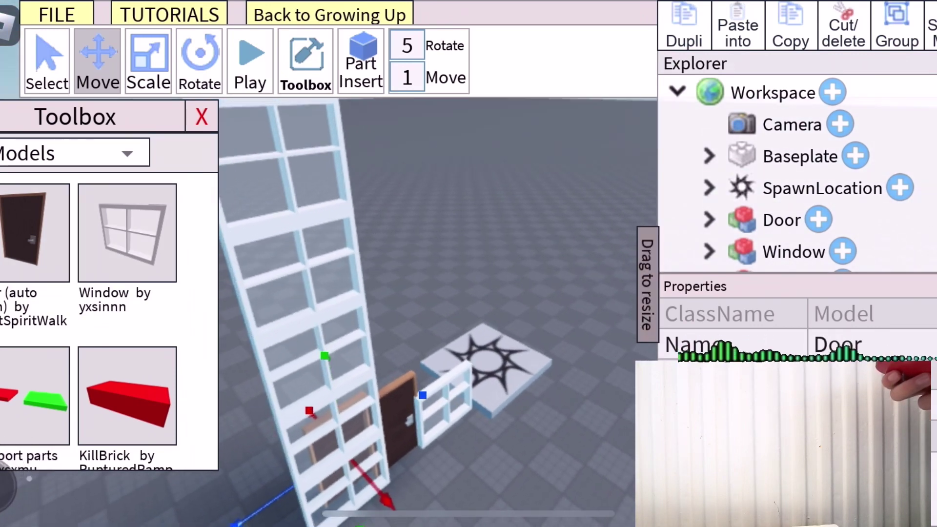
pyautogui.moveTo(440, 219)
pyautogui.mouseDown()
pyautogui.moveTo(439, 365)
pyautogui.moveTo(464, 339)
pyautogui.mouseUp()
# Insert a red KillBrick on the empty baseplate, raise it and select the small red brick.
pyautogui.click(127, 395)
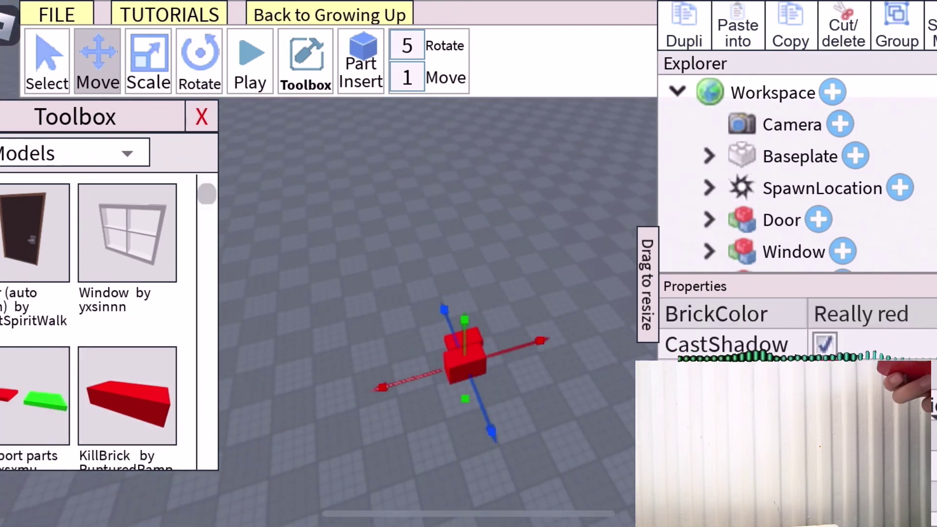
pyautogui.moveTo(464, 322); pyautogui.dragTo(463, 254)
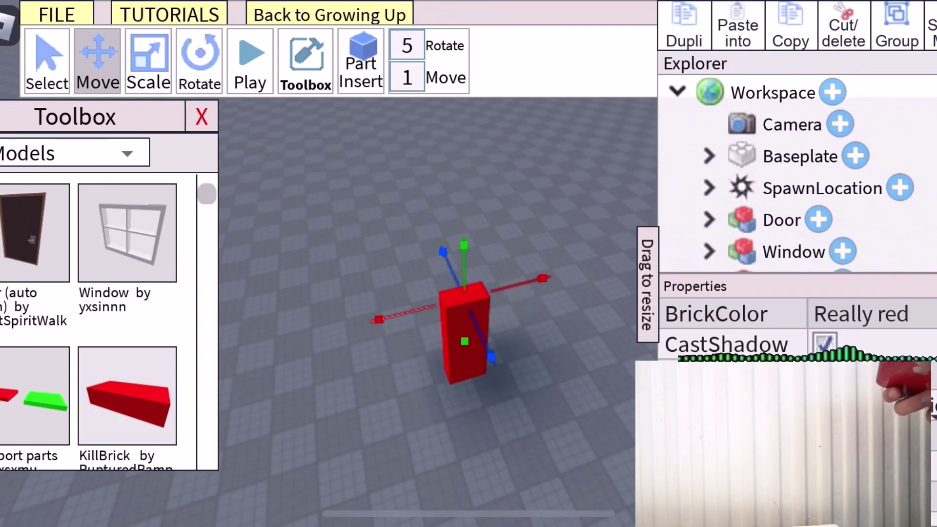
pyautogui.moveTo(329, 219); pyautogui.dragTo(330, 323)
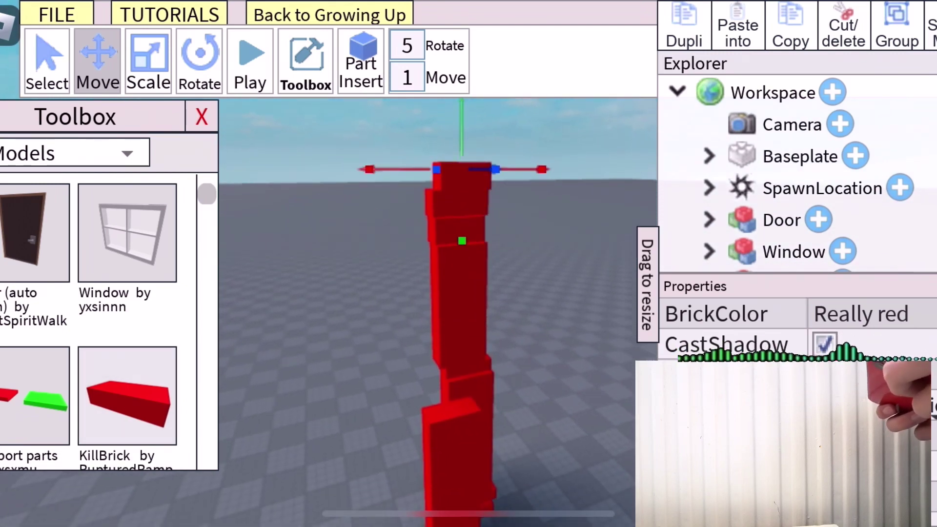
pyautogui.moveTo(52, 397); pyautogui.dragTo(80, 406)
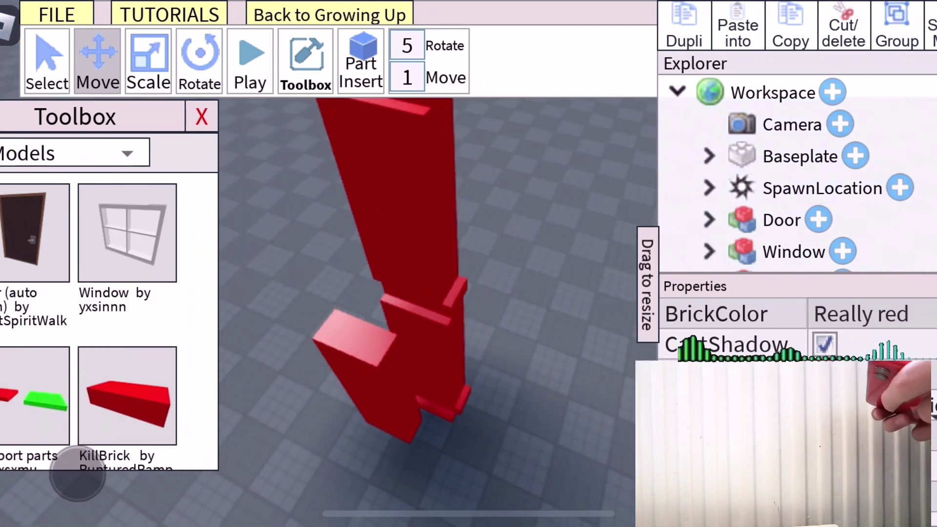
pyautogui.moveTo(81, 406)
pyautogui.mouseDown()
pyautogui.moveTo(71, 505)
pyautogui.moveTo(73, 490)
pyautogui.moveTo(44, 506)
pyautogui.moveTo(44, 520)
pyautogui.mouseUp()
pyautogui.click(469, 399)
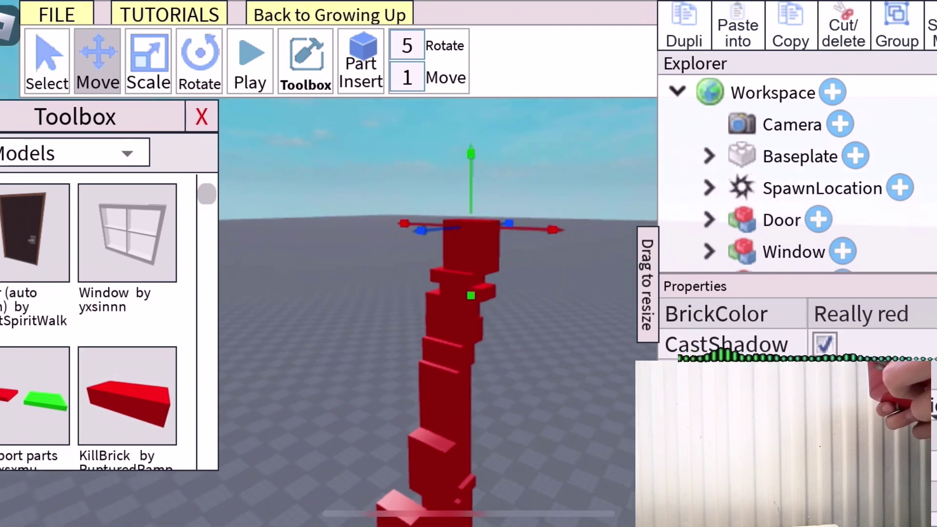
# Orbit and tilt the view around the red brick tower to inspect it from top to base.
pyautogui.moveTo(329, 293); pyautogui.dragTo(329, 411)
pyautogui.moveTo(425, 410); pyautogui.dragTo(424, 219)
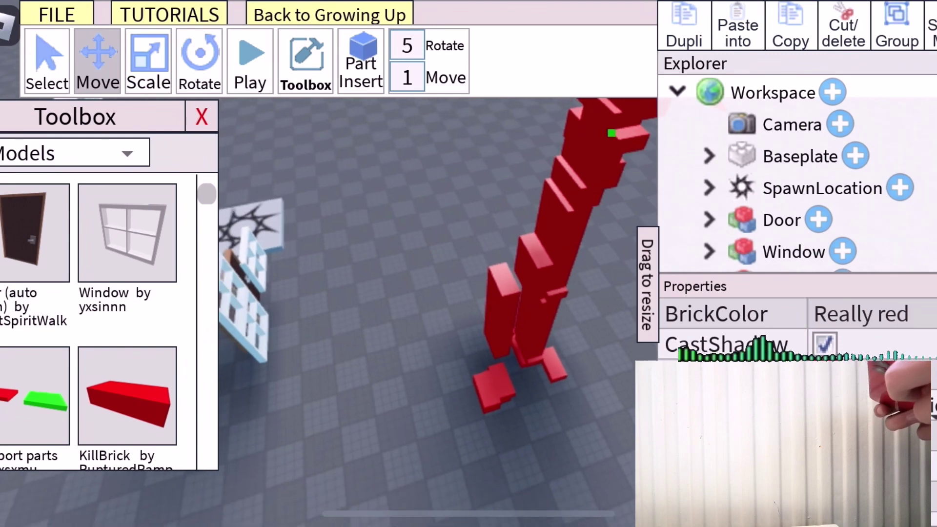
pyautogui.moveTo(18, 503); pyautogui.dragTo(93, 505)
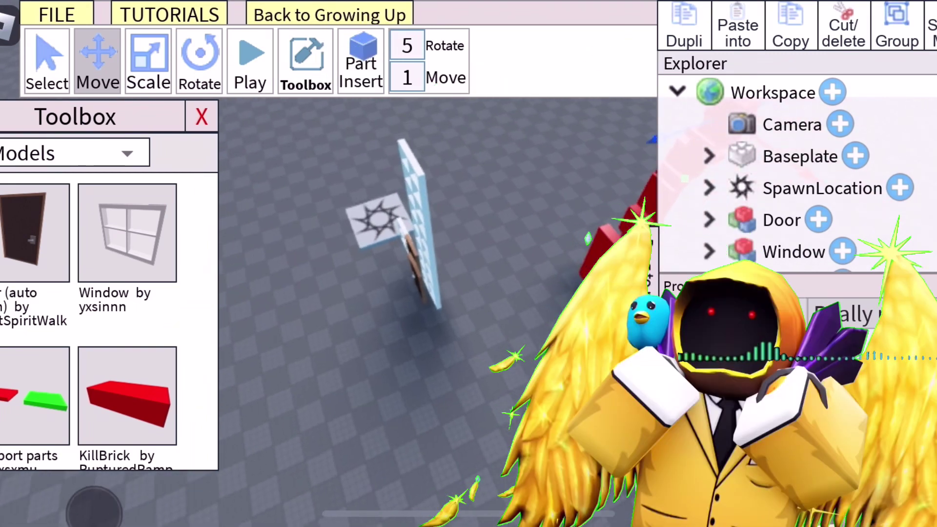
pyautogui.moveTo(366, 293); pyautogui.dragTo(367, 439)
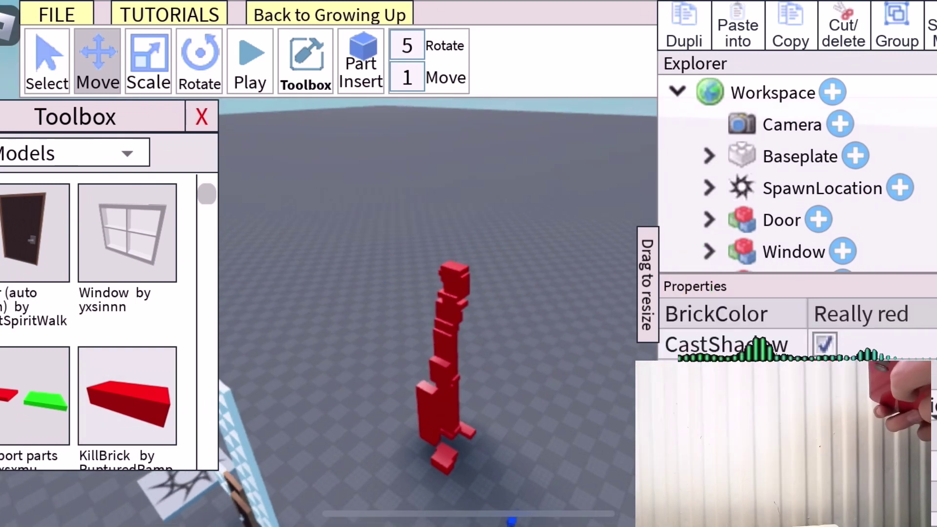
pyautogui.moveTo(42, 387)
pyautogui.mouseDown()
pyautogui.moveTo(107, 339)
pyautogui.moveTo(101, 303)
pyautogui.mouseUp()
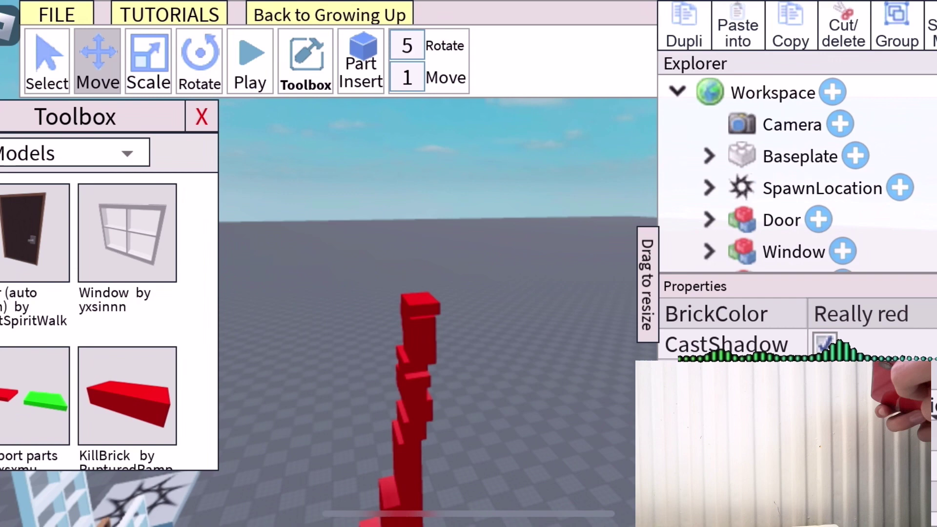
pyautogui.moveTo(439, 293)
pyautogui.mouseDown()
pyautogui.moveTo(439, 358)
pyautogui.moveTo(440, 219)
pyautogui.mouseUp()
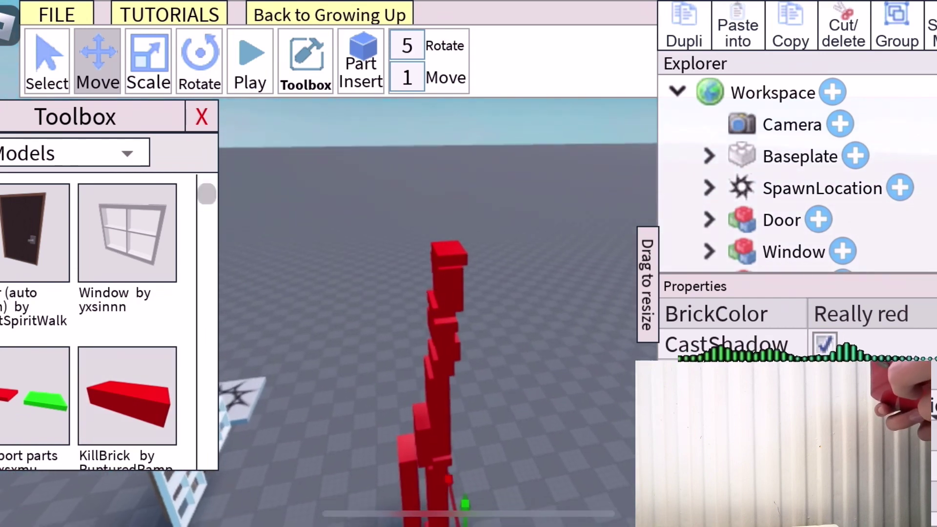
pyautogui.moveTo(37, 410); pyautogui.dragTo(37, 381)
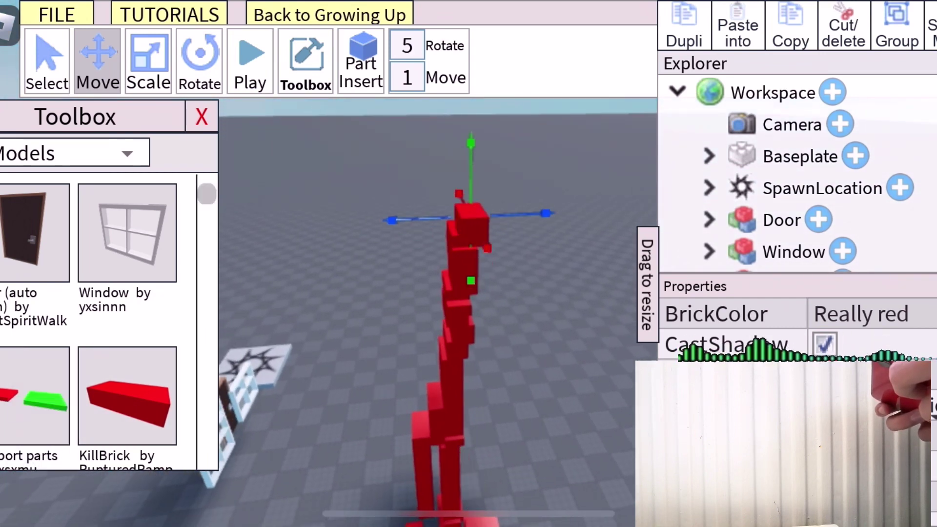
pyautogui.moveTo(330, 256); pyautogui.dragTo(329, 329)
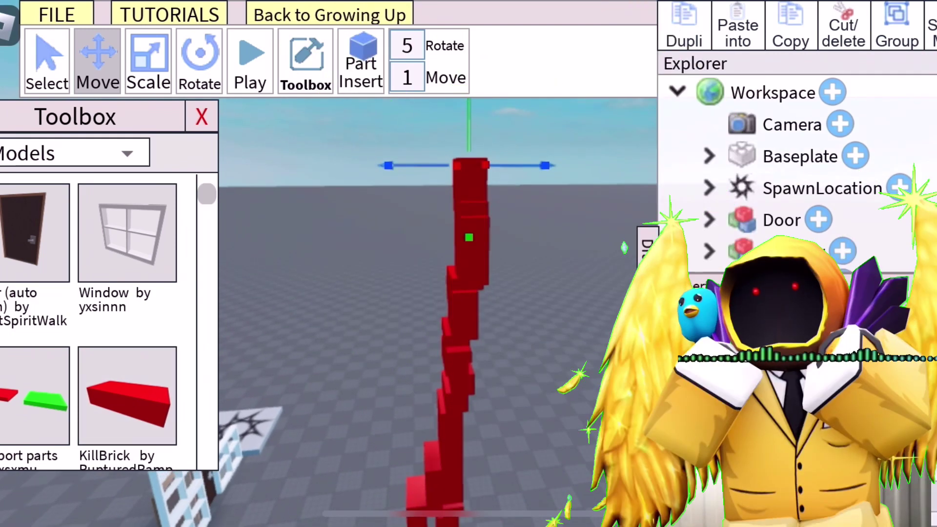
pyautogui.moveTo(330, 293)
pyautogui.mouseDown()
pyautogui.moveTo(329, 315)
pyautogui.moveTo(329, 278)
pyautogui.moveTo(329, 329)
pyautogui.moveTo(329, 278)
pyautogui.moveTo(329, 301)
pyautogui.mouseUp()
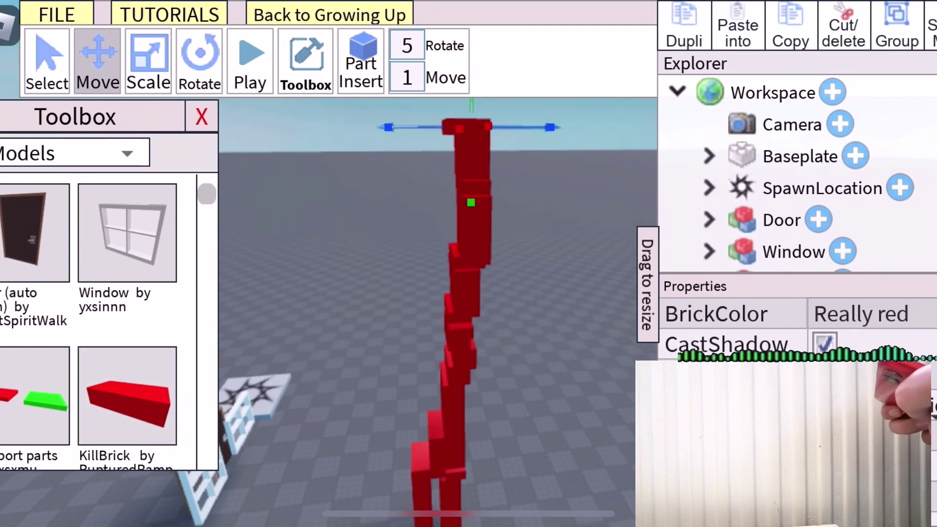
# Start a play test, look around and walk the avatar off the spawn pad toward the window.
pyautogui.click(250, 62)
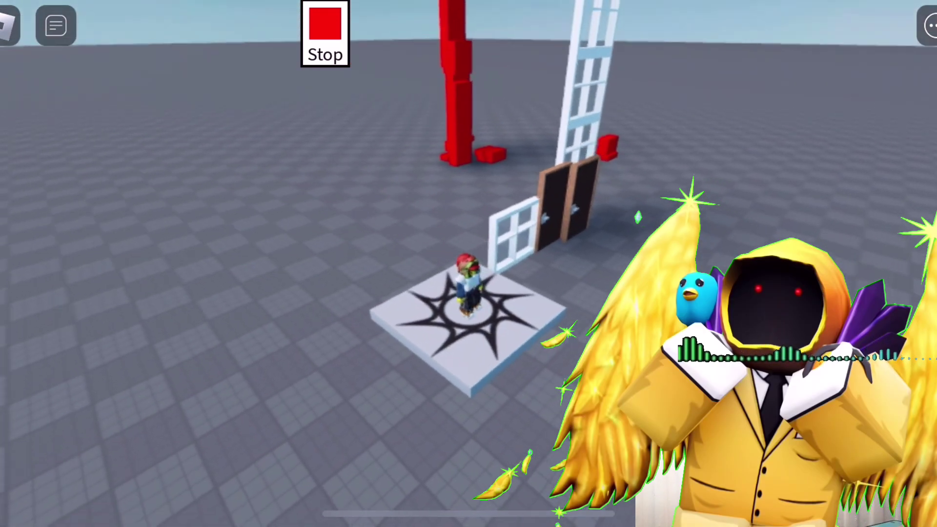
pyautogui.moveTo(293, 293); pyautogui.dragTo(293, 352)
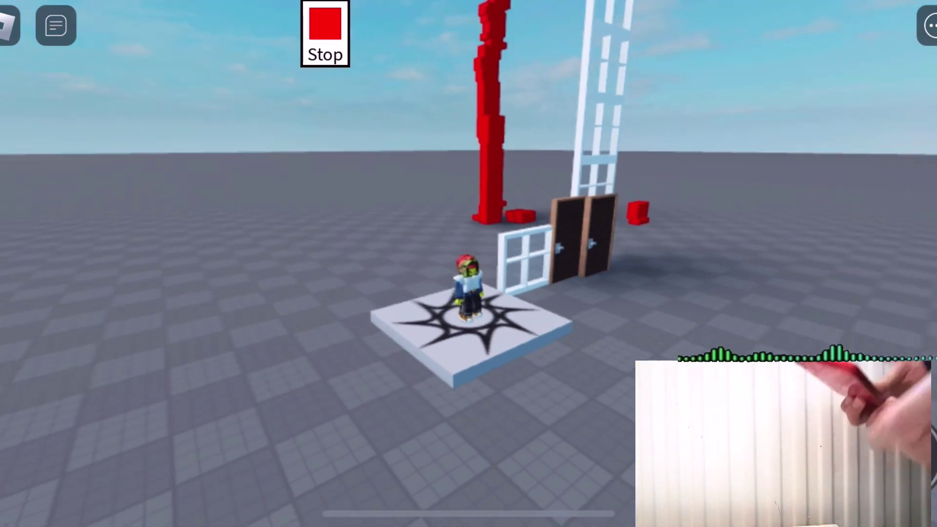
pyautogui.moveTo(659, 220)
pyautogui.mouseDown()
pyautogui.moveTo(476, 219)
pyautogui.moveTo(616, 220)
pyautogui.mouseUp()
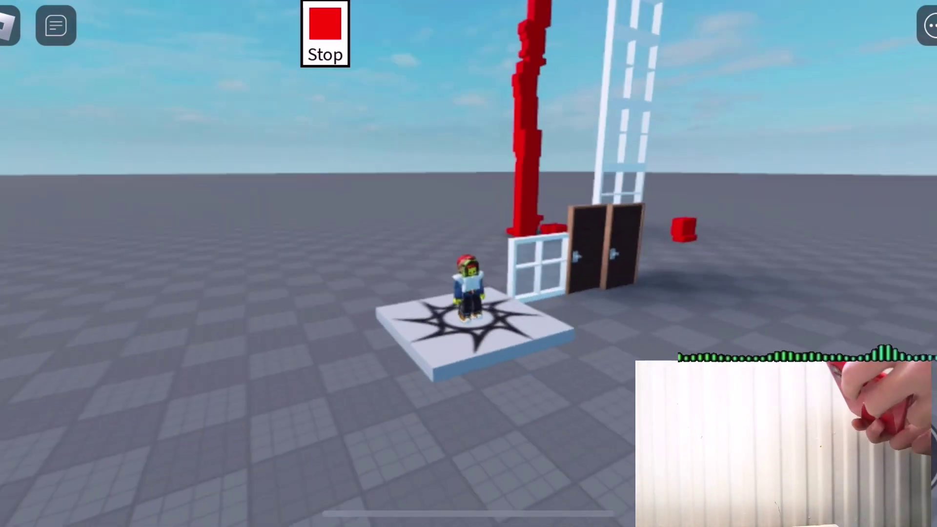
pyautogui.moveTo(440, 219); pyautogui.dragTo(585, 220)
pyautogui.moveTo(121, 421); pyautogui.dragTo(81, 436)
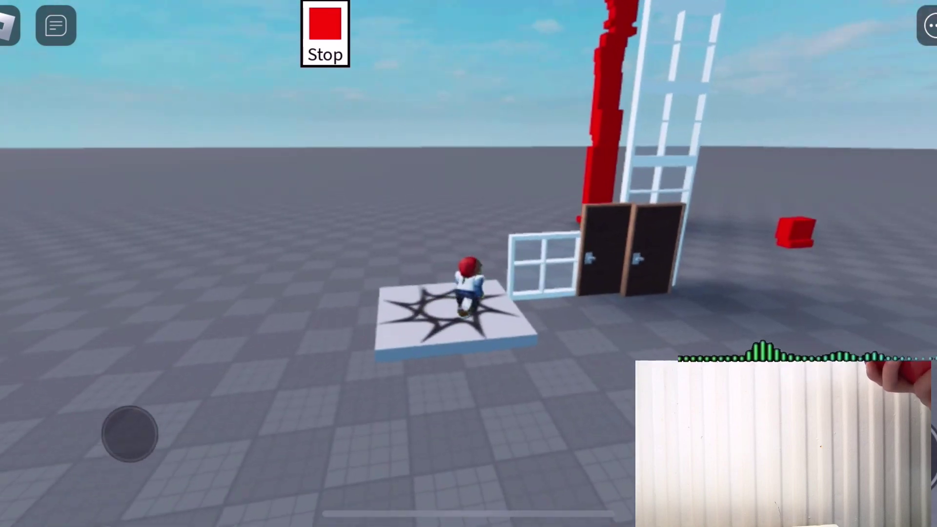
# Walk the respawned avatar past the windows to the red tower's base and circle it.
pyautogui.moveTo(130, 433); pyautogui.dragTo(191, 428)
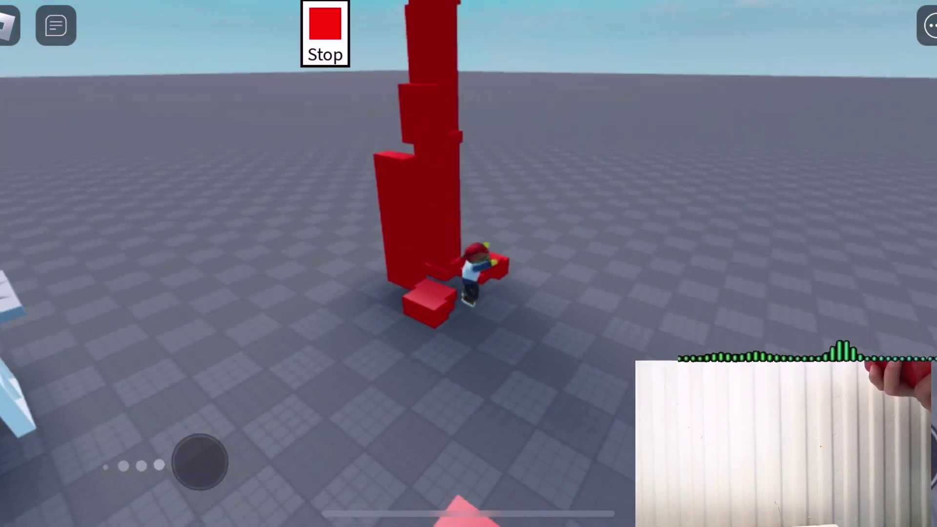
pyautogui.moveTo(190, 428); pyautogui.dragTo(198, 460)
pyautogui.moveTo(133, 486); pyautogui.dragTo(99, 483)
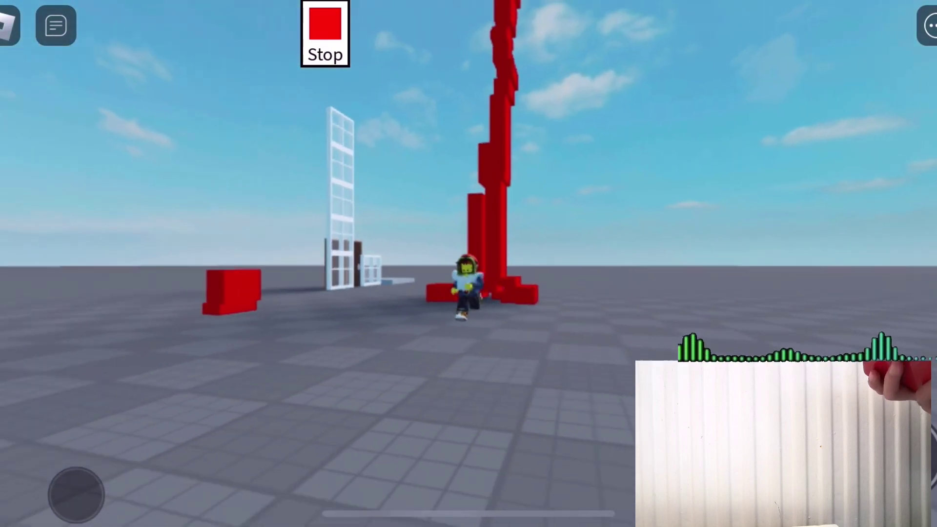